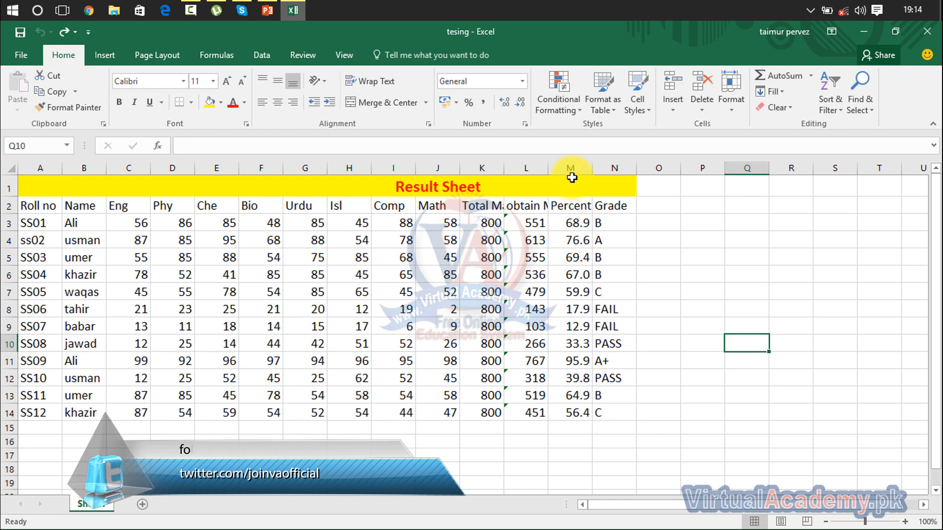
Step: Cut the range K7:M11 from the result sheet and paste it starting at cell P4
left_click_drag(571, 291, 480, 364)
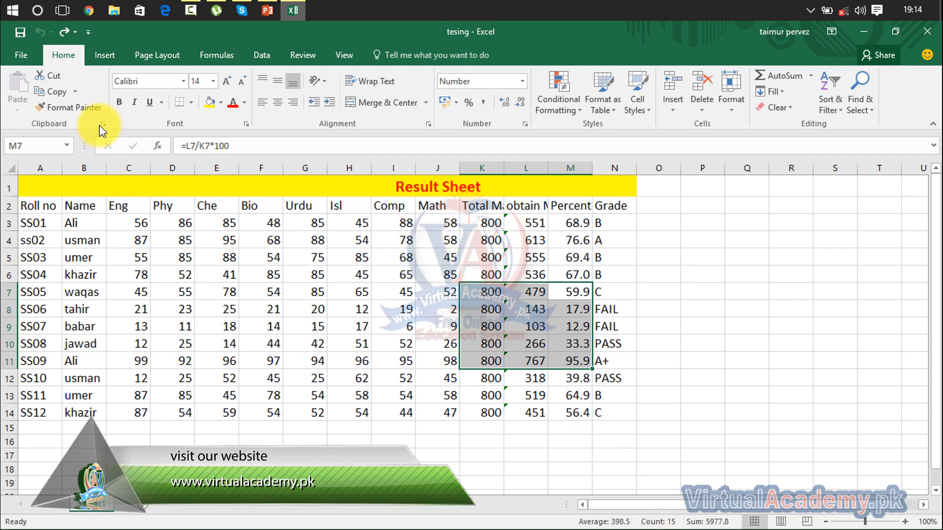
left_click(58, 80)
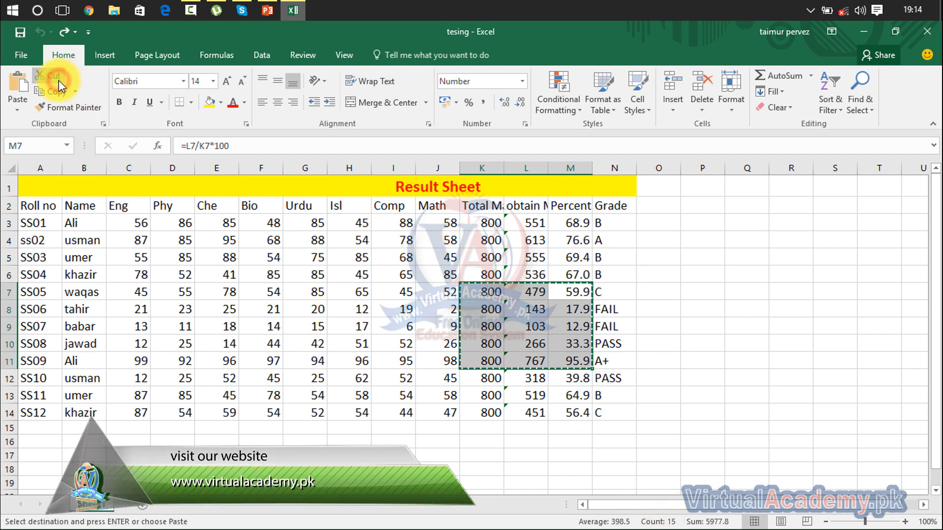
left_click(685, 241)
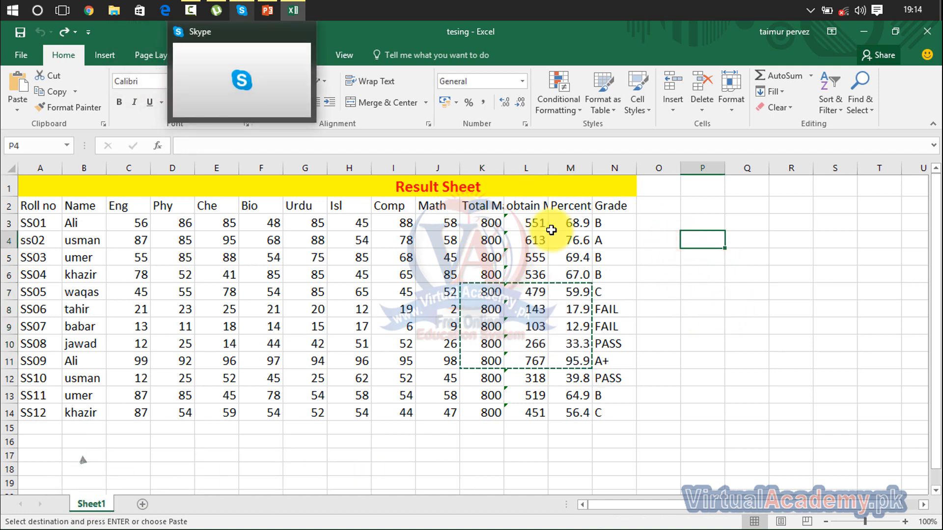
left_click(16, 86)
left_click(658, 395)
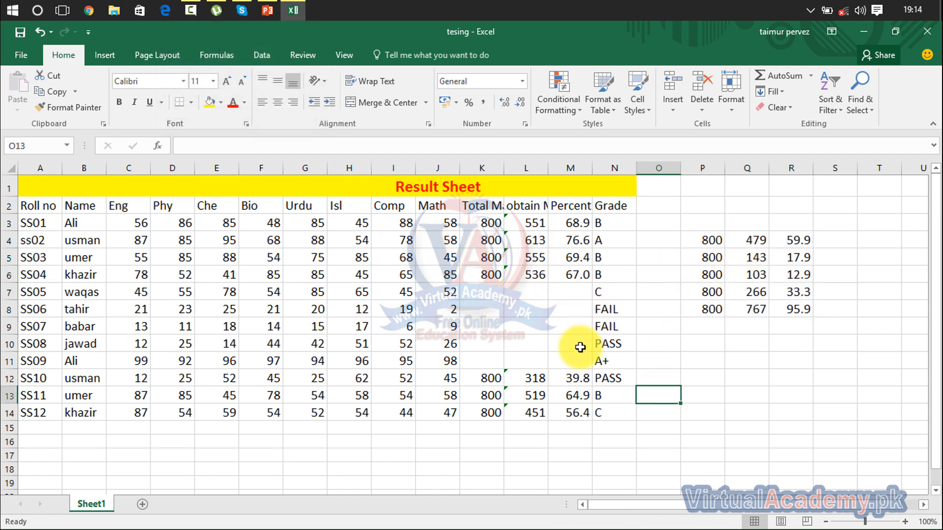
Step: Undo the move of K7:M11 and cancel its pending cut
left_click_drag(709, 239, 819, 314)
key("ctrl+z")
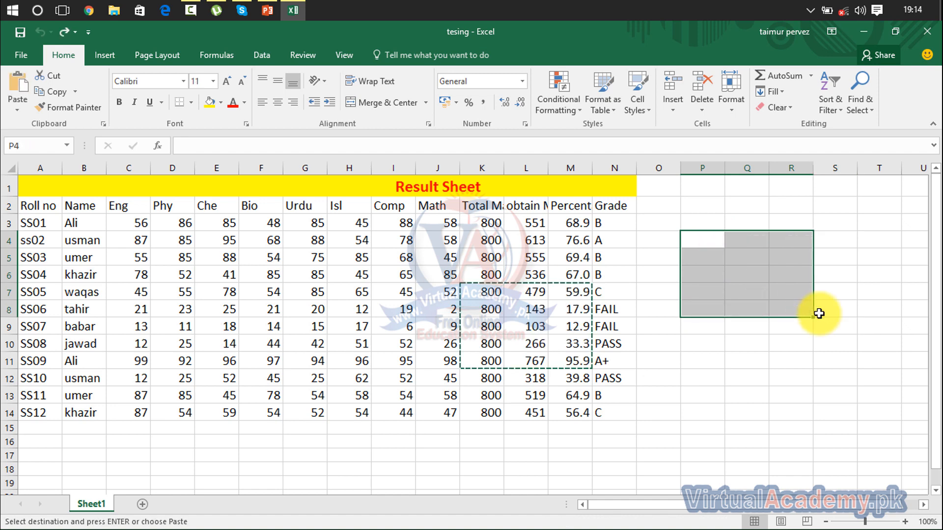
left_click(655, 346)
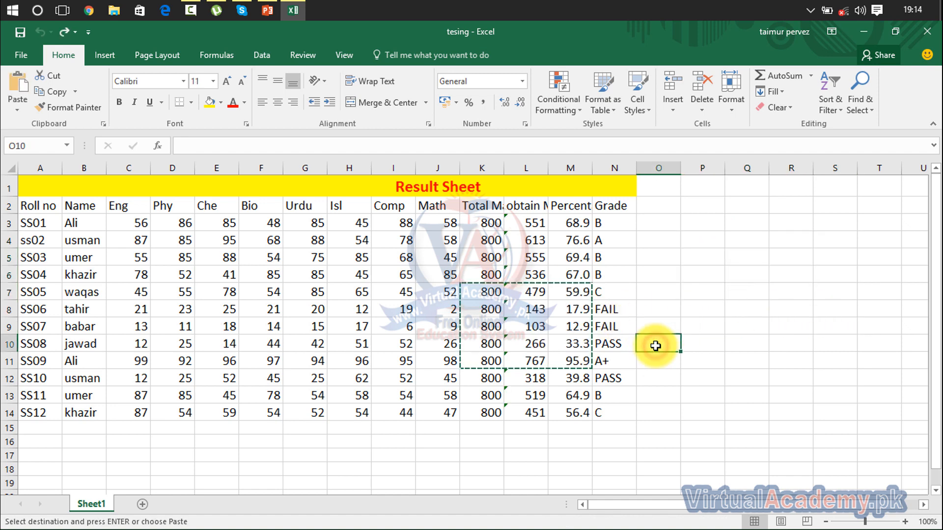
left_click(613, 271)
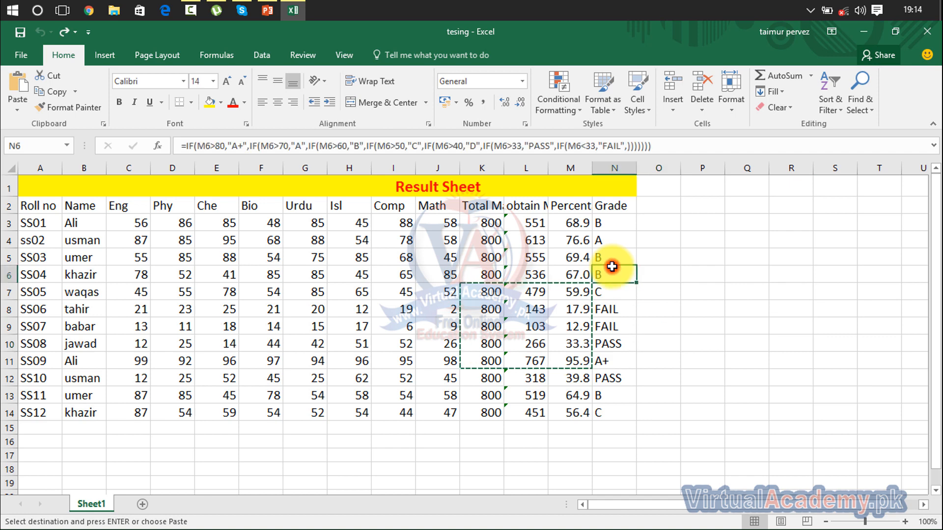
key("Escape")
Step: Cut the total marks, obtained marks, percentage and grade values in K3:N14 and paste them at P3
left_click_drag(489, 222, 605, 405)
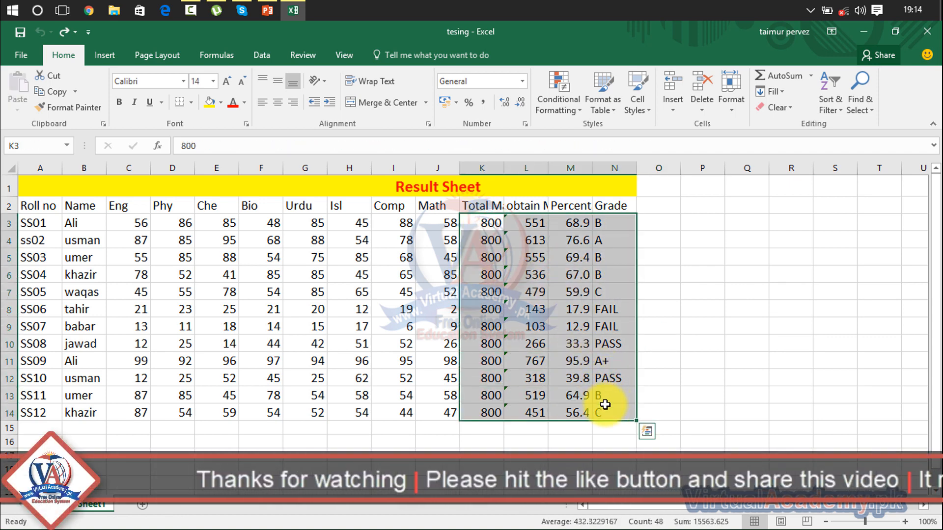
key("ctrl+c")
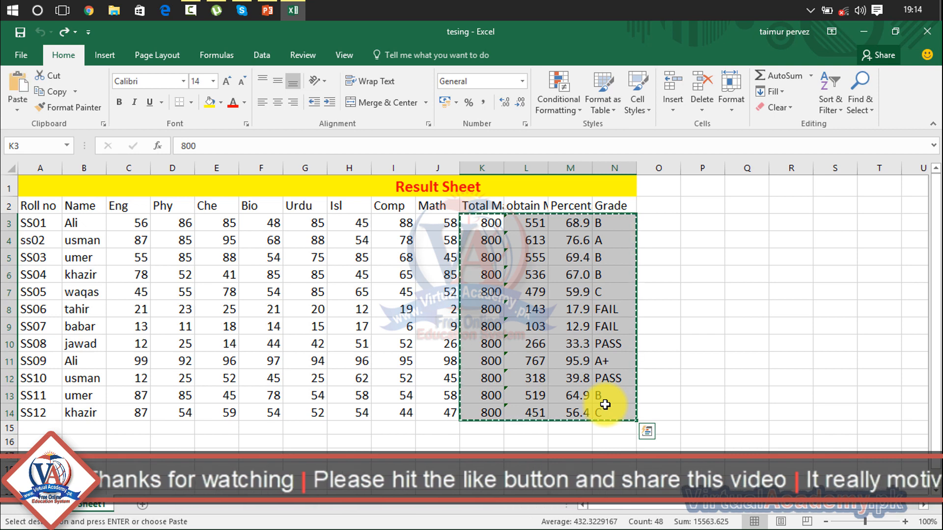
left_click(706, 225)
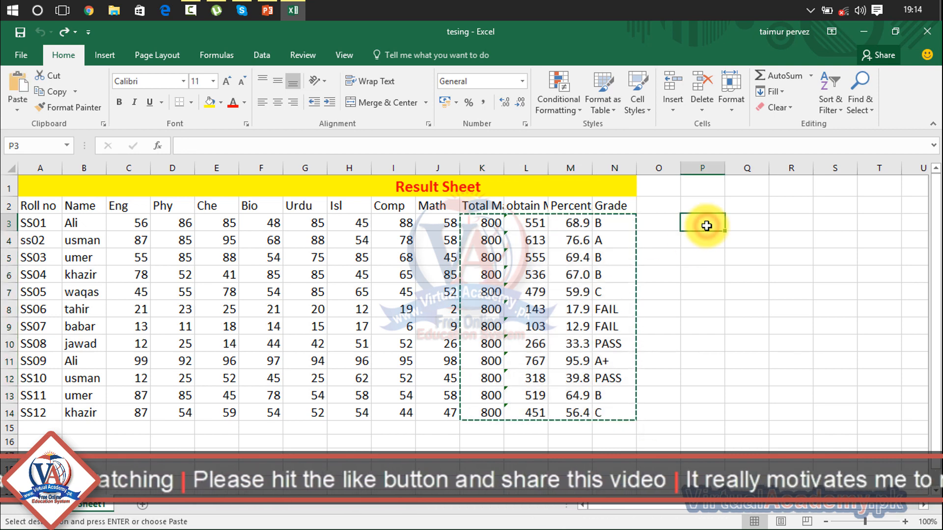
key("ctrl+v")
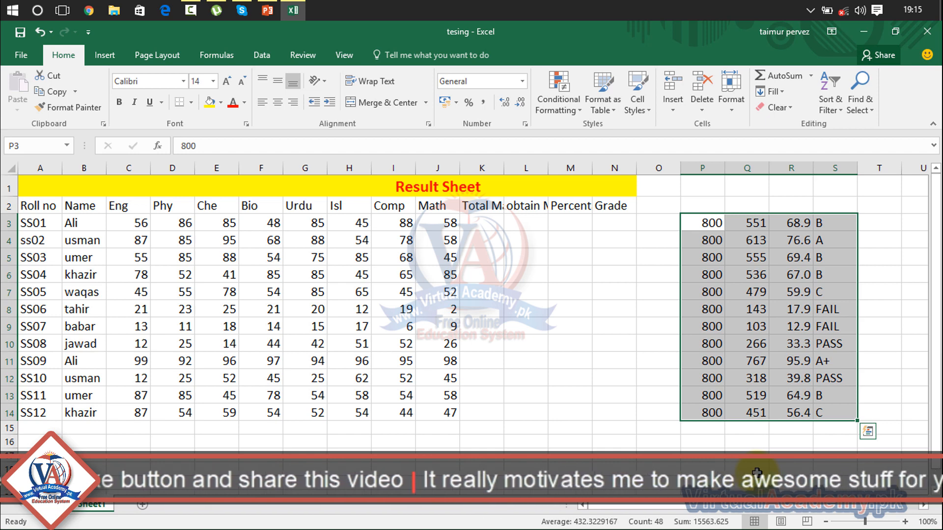
Step: Undo the move of the marks, percentage and grade values to P3
key("ctrl+z")
left_click(714, 310)
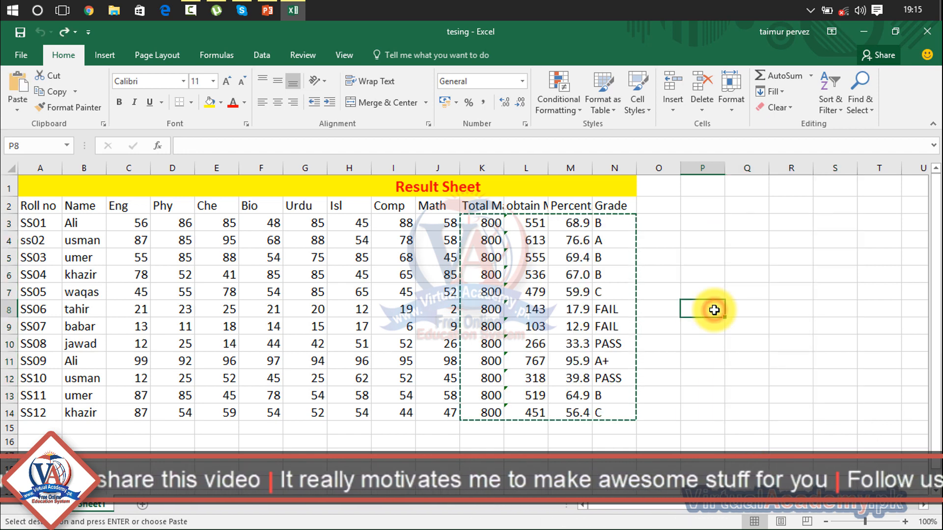
left_click(684, 276)
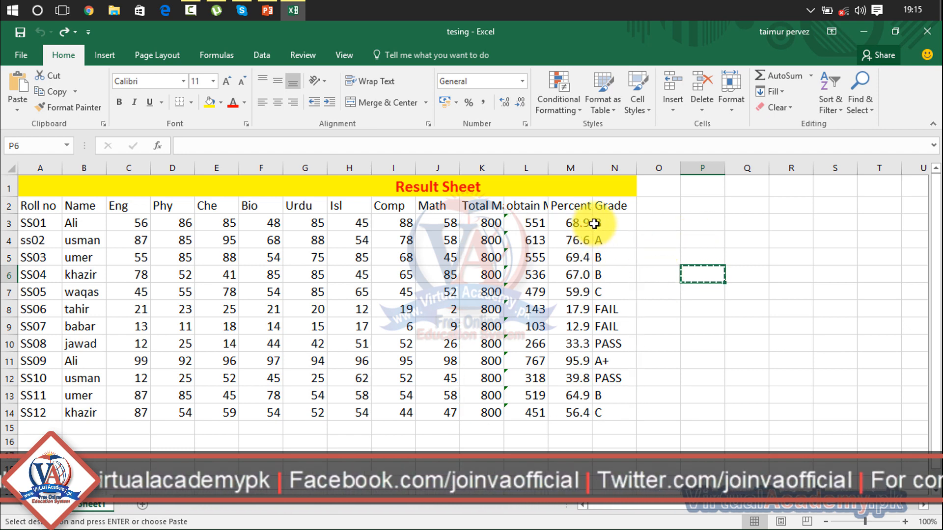
Step: Move the K3:N14 block to the empty area starting at P3 again using cut and paste
left_click_drag(594, 223, 486, 415)
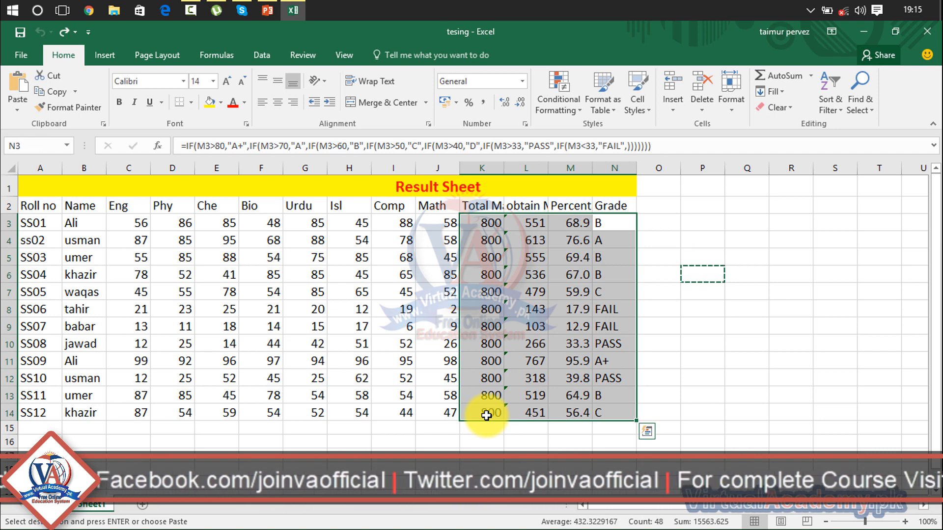
key("ctrl+c")
left_click(704, 224)
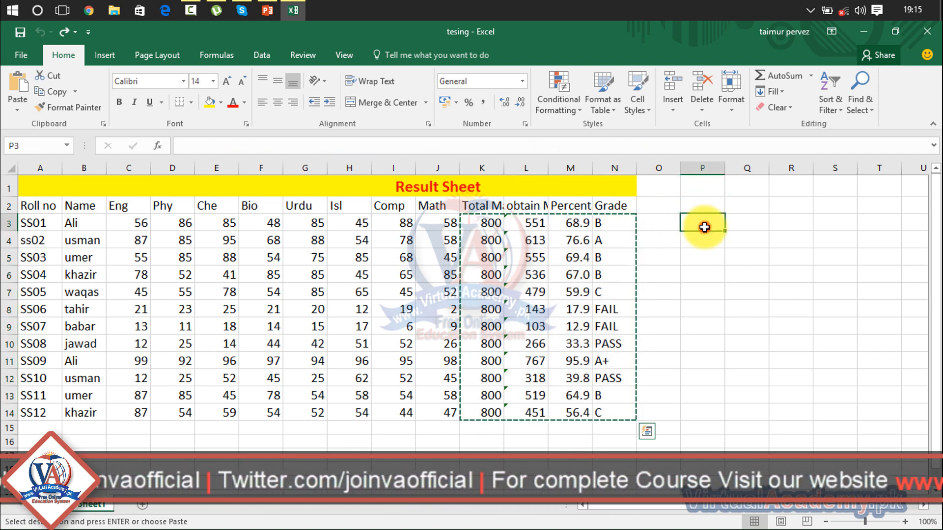
key("ctrl+v")
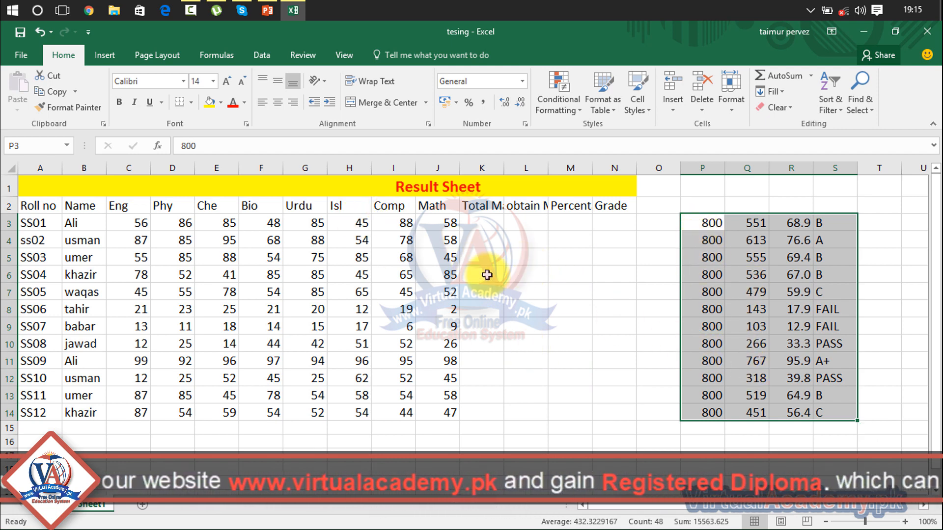
Step: Undo the paste of the K3:N14 block at P3 and redo it
left_click(42, 34)
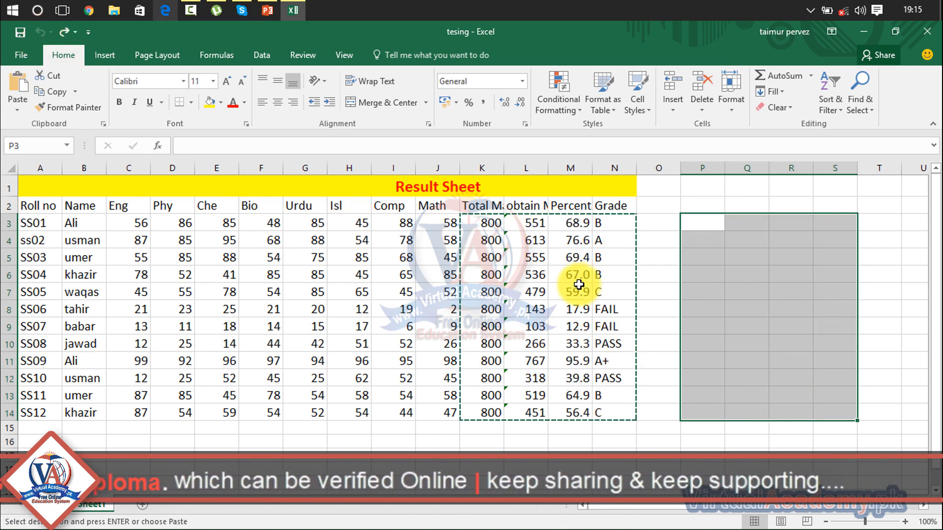
left_click(701, 322)
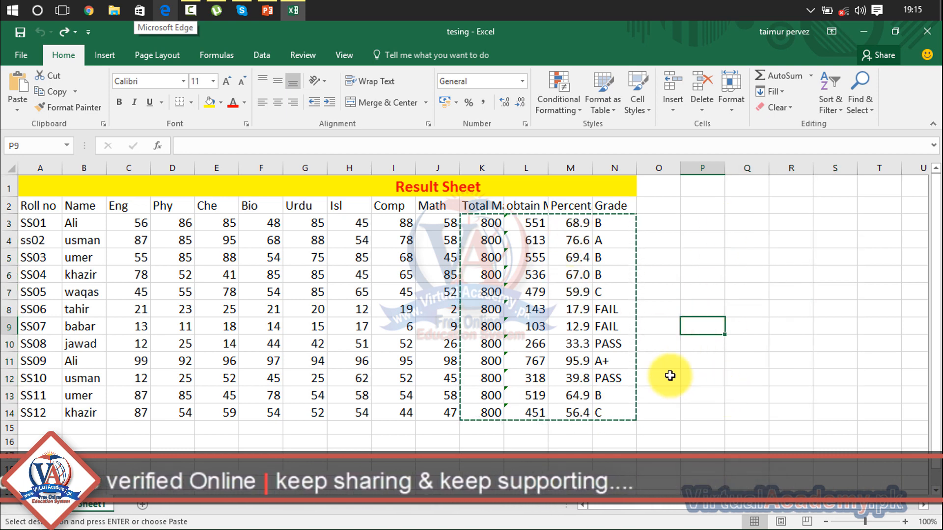
left_click(64, 30)
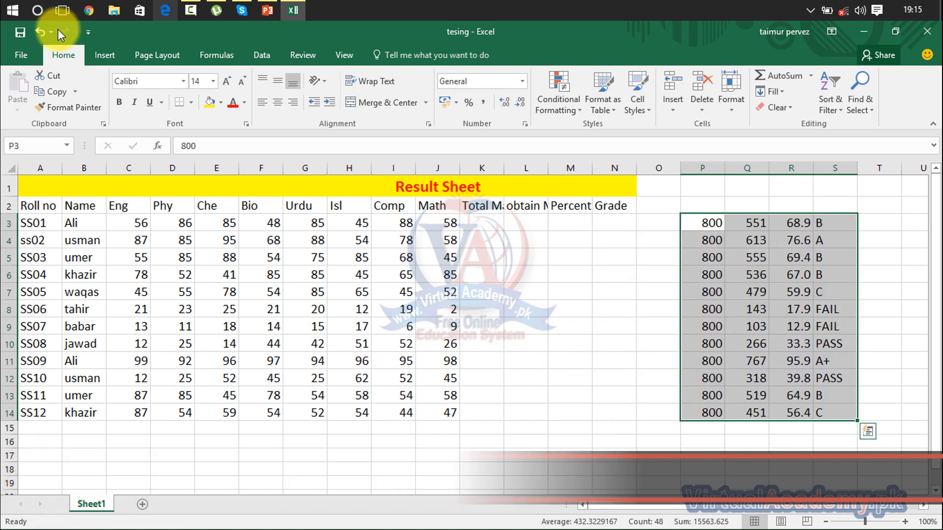
Step: Undo the redone paste and cancel the pending cut of K3:N14
left_click(37, 32)
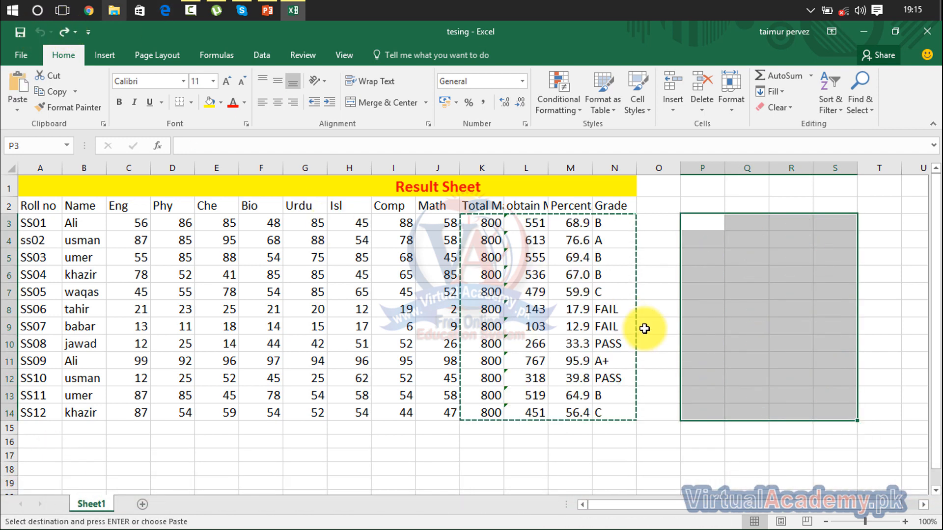
left_click(710, 319)
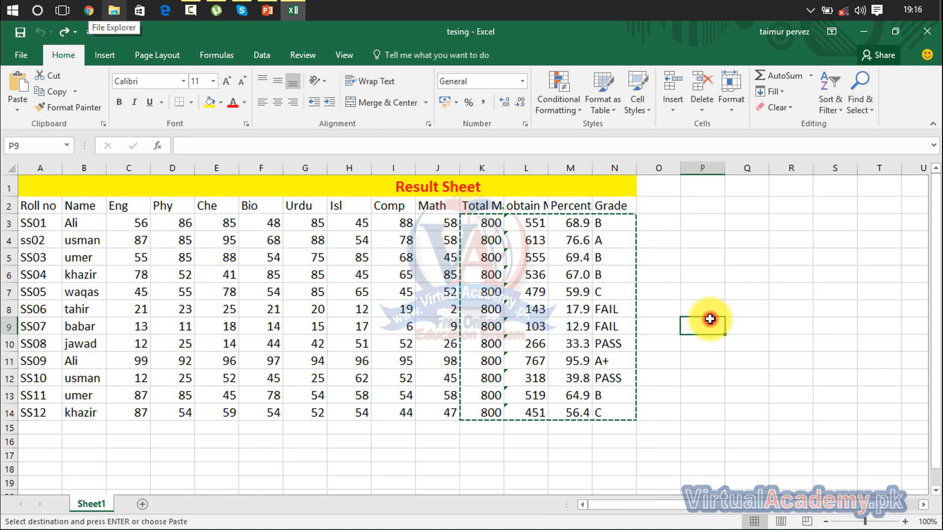
left_click(686, 269)
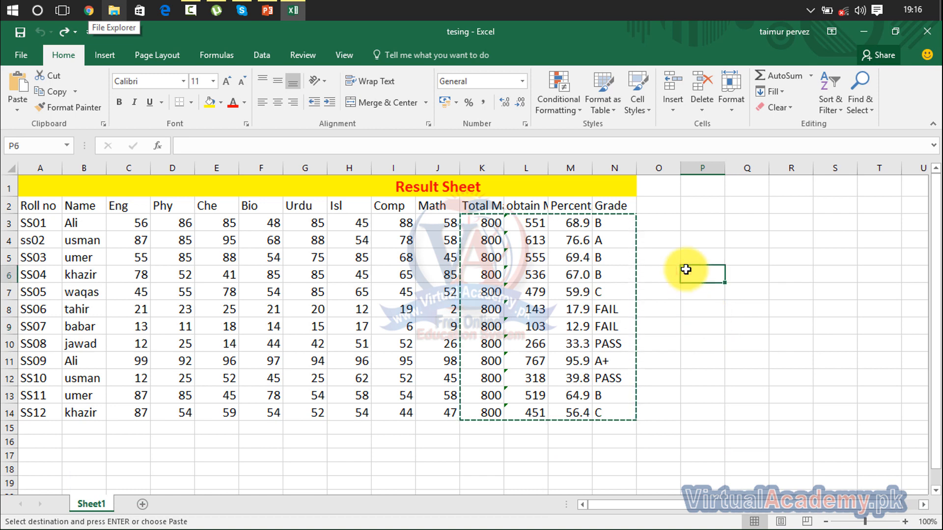
left_click(664, 221)
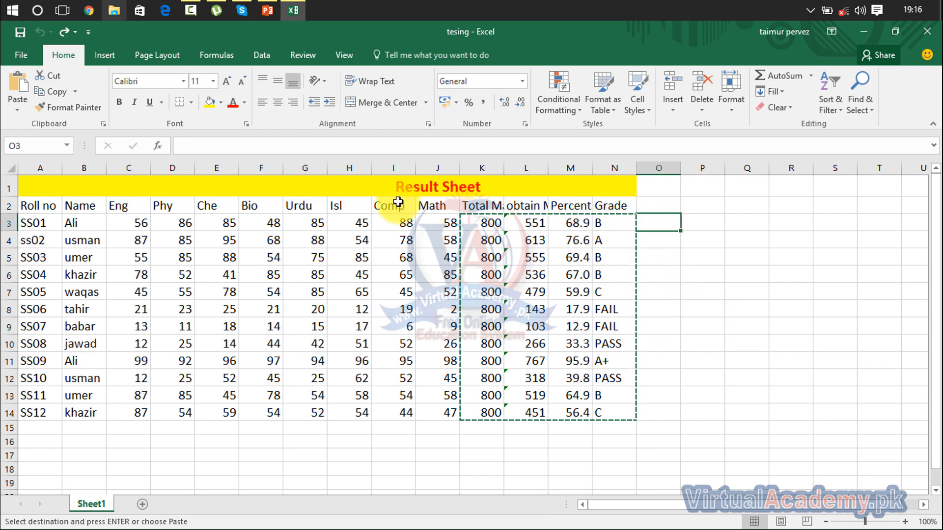
left_click(751, 326)
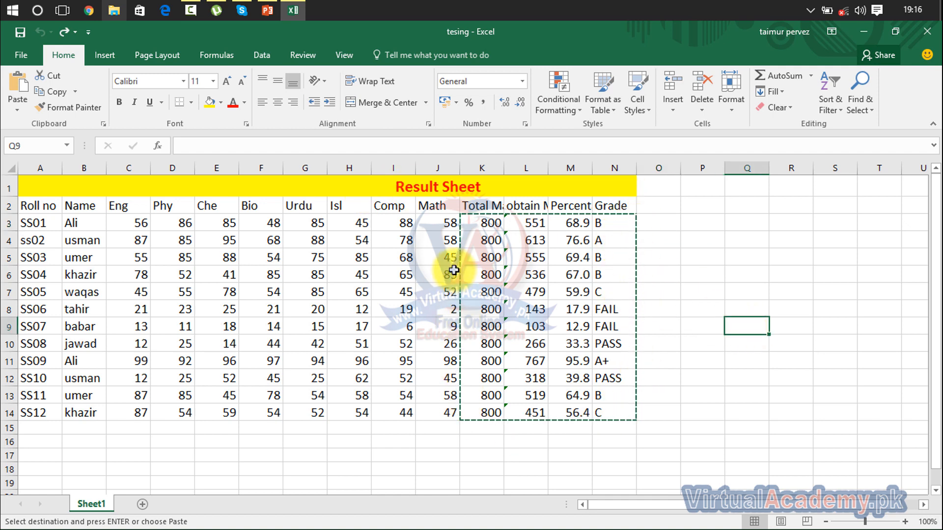
key("Escape")
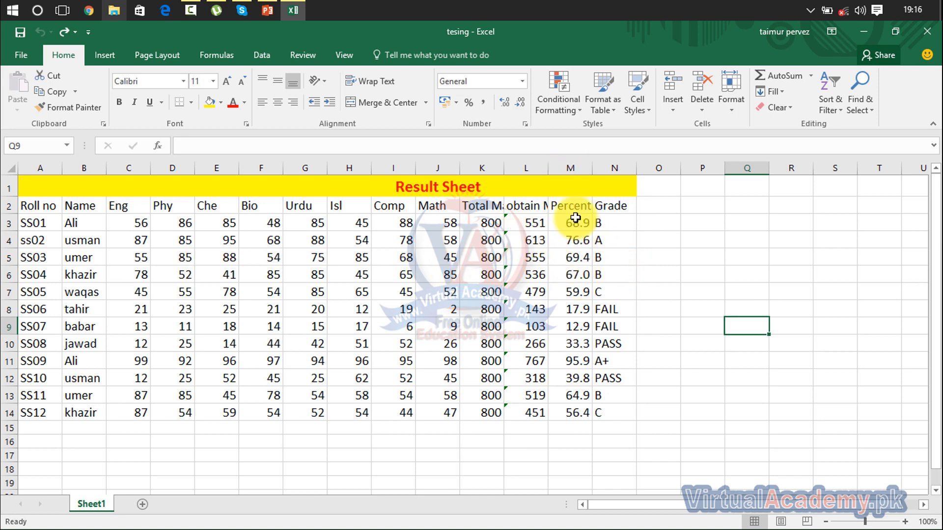
Step: Cut the entire Percentage column M and paste it into column O
left_click(570, 166)
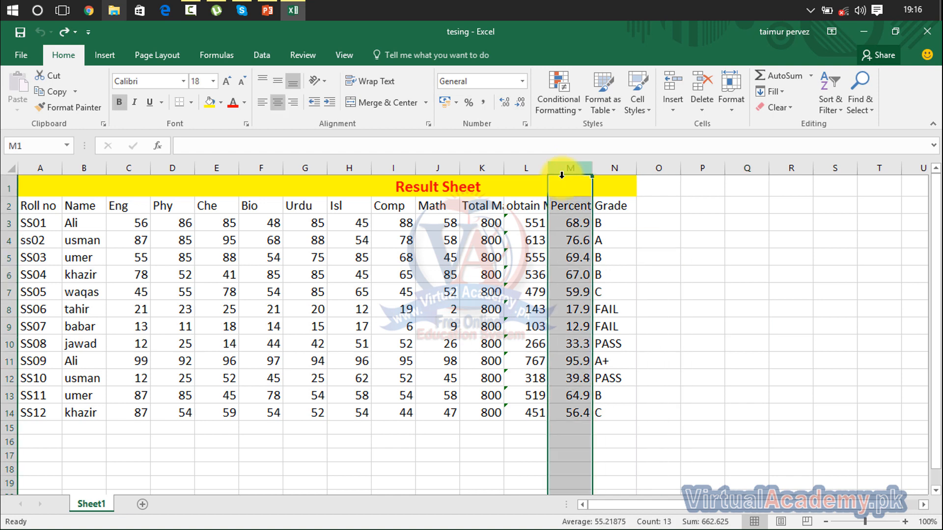
left_click(55, 90)
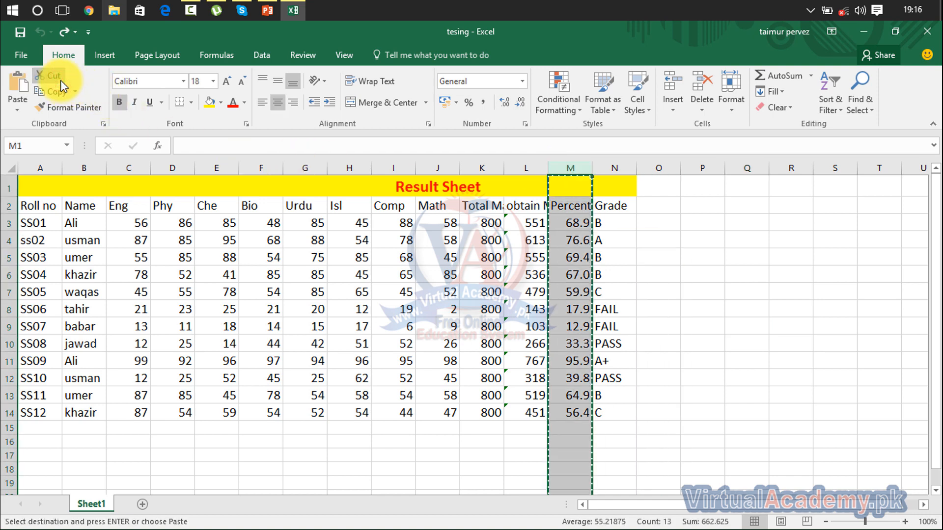
left_click(649, 167)
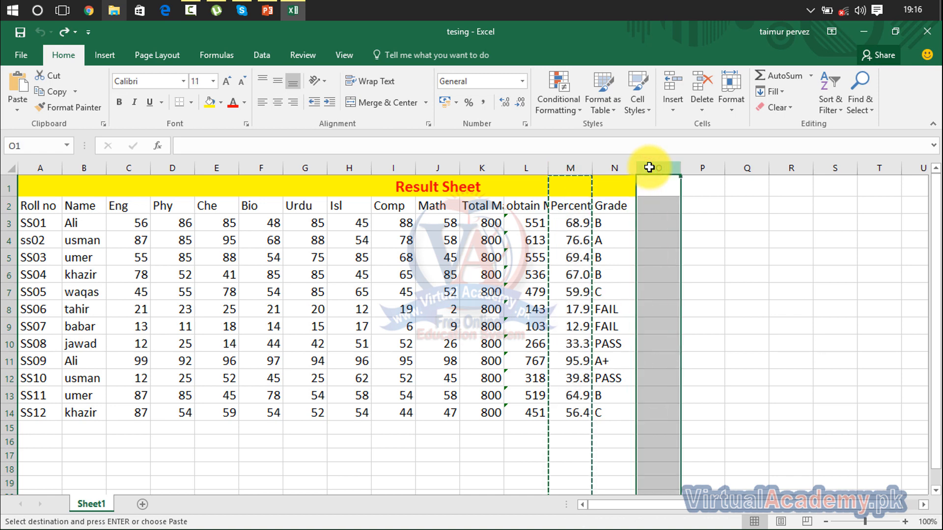
left_click(19, 81)
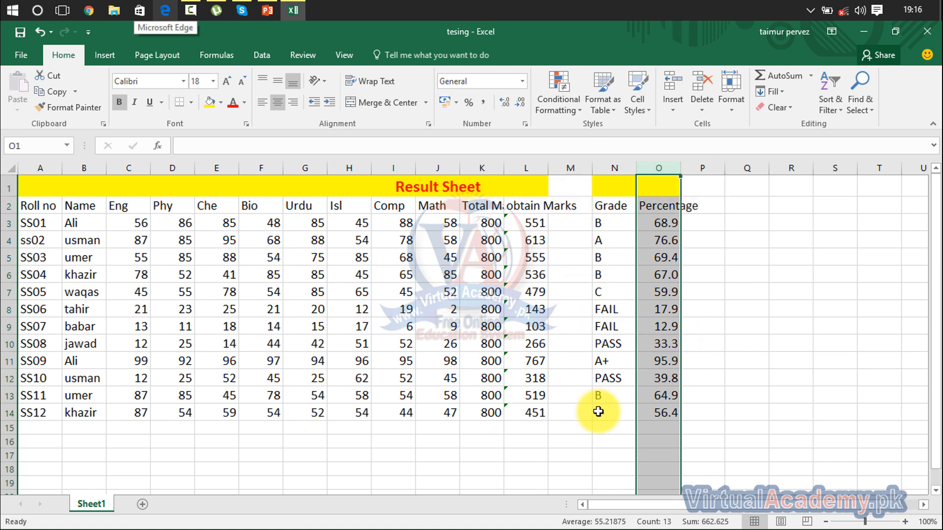
Step: Undo the move of the Percentage column to column O
key("ctrl+z")
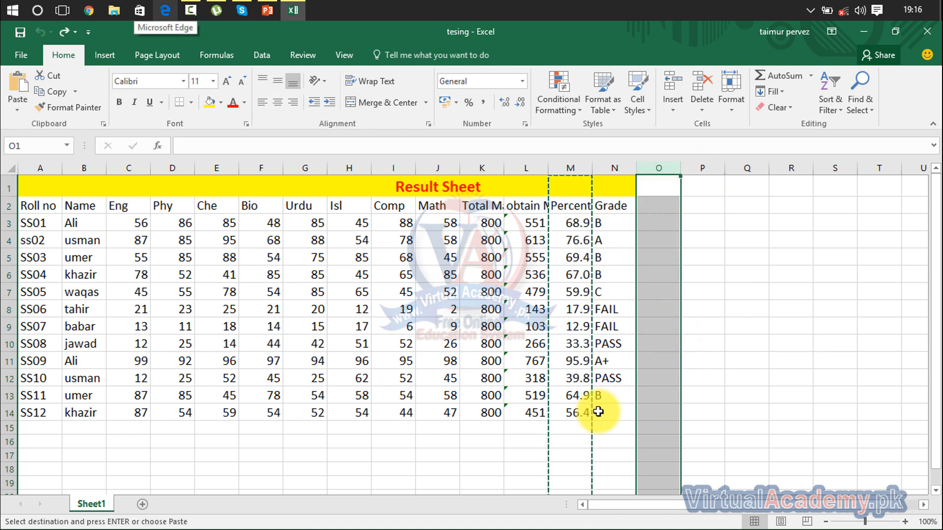
left_click(773, 358)
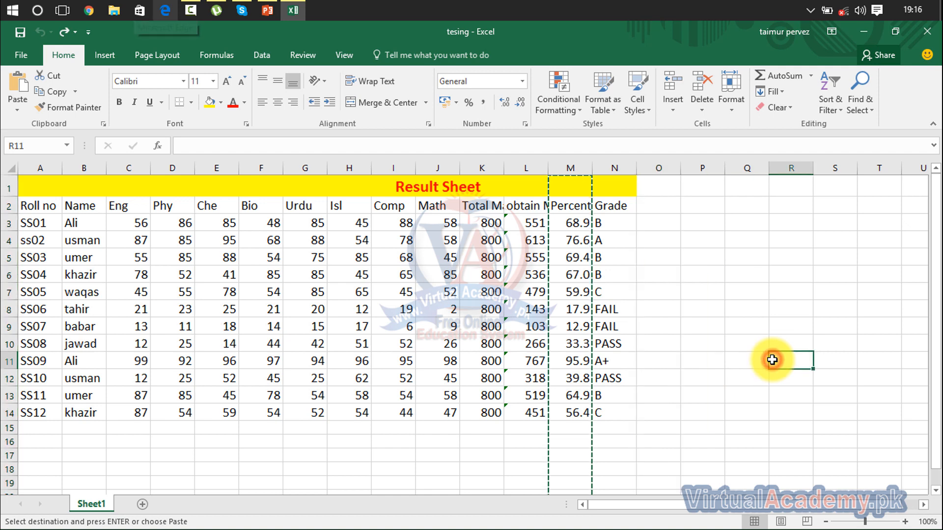
left_click(684, 276)
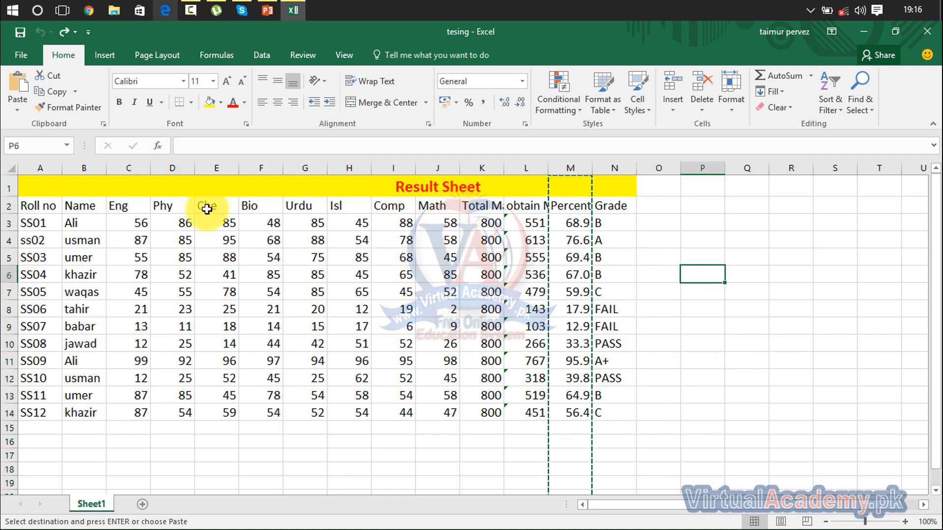
left_click(56, 104)
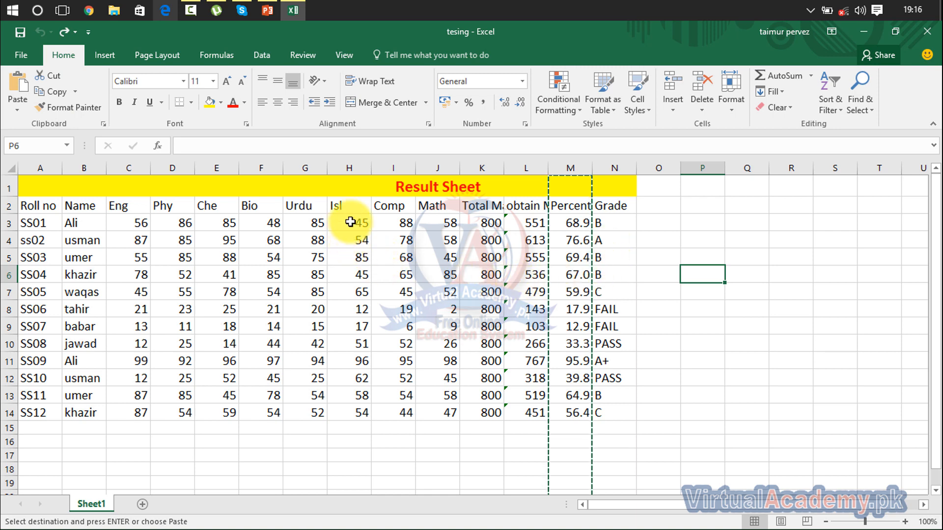
Step: Copy the H3:N14 block of marks and results and paste it starting at P3
mouse_move(350, 223)
left_mouse_down()
mouse_move(649, 424)
mouse_move(614, 413)
left_mouse_up()
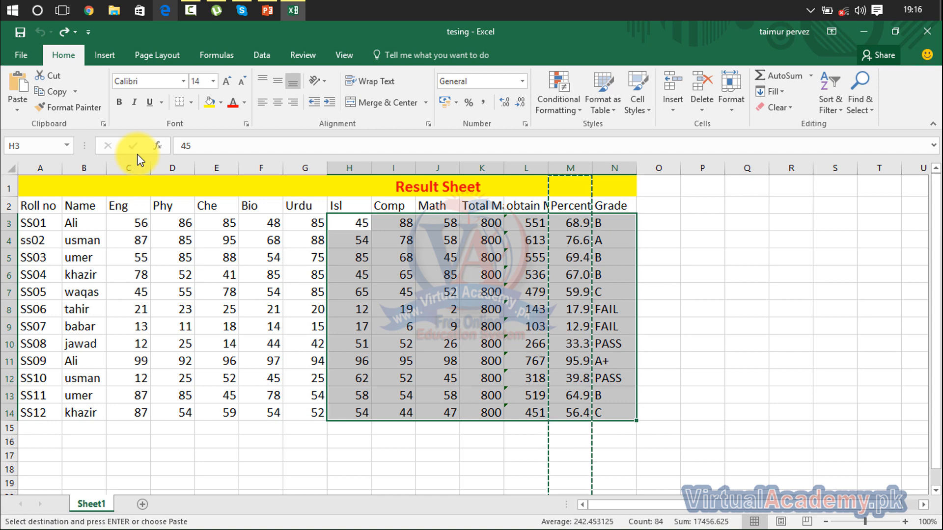
left_click(52, 90)
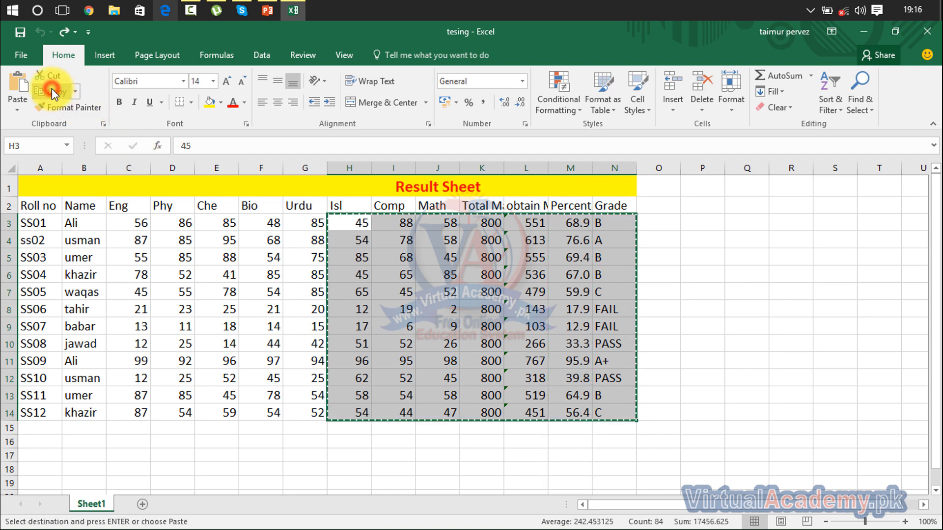
left_click_drag(696, 222, 898, 415)
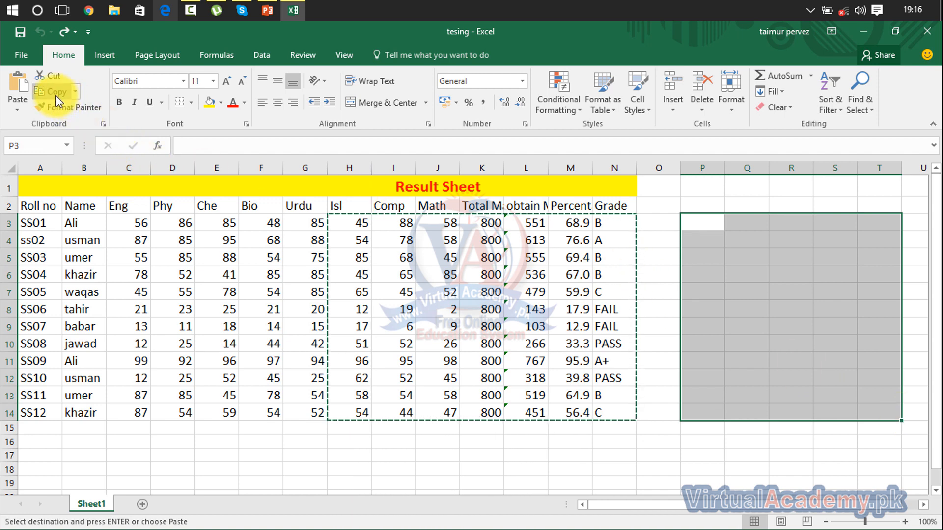
left_click(17, 83)
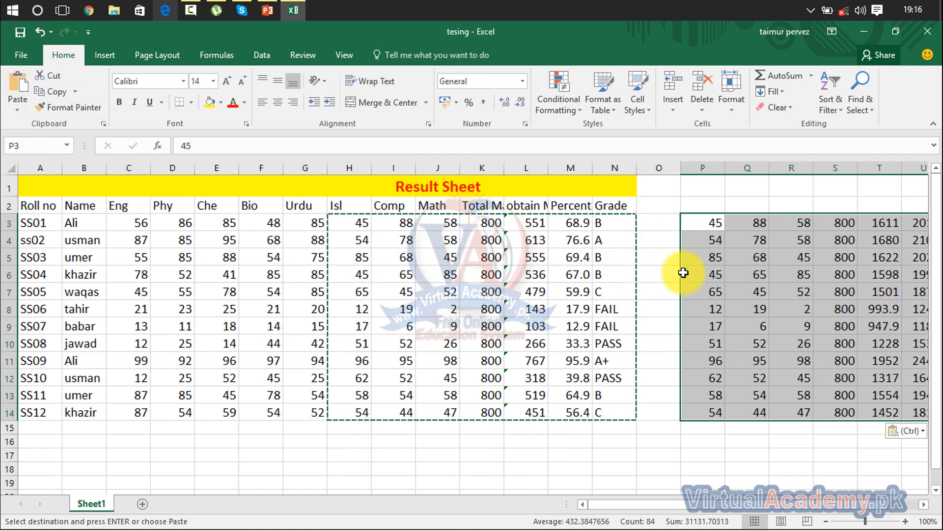
mouse_move(712, 506)
left_mouse_down()
mouse_move(857, 512)
mouse_move(703, 508)
left_mouse_up()
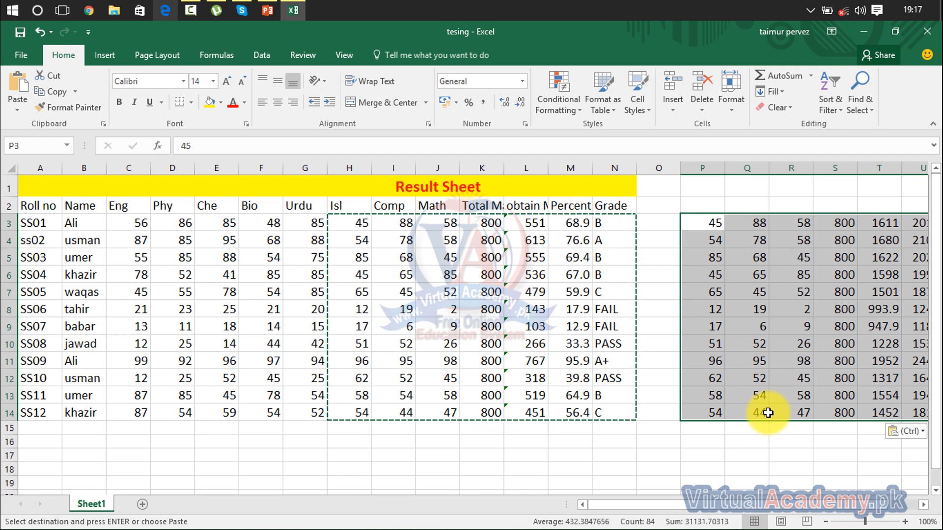
Step: Undo the paste of the H3:N14 block and cancel the pending copy
key("ctrl+z")
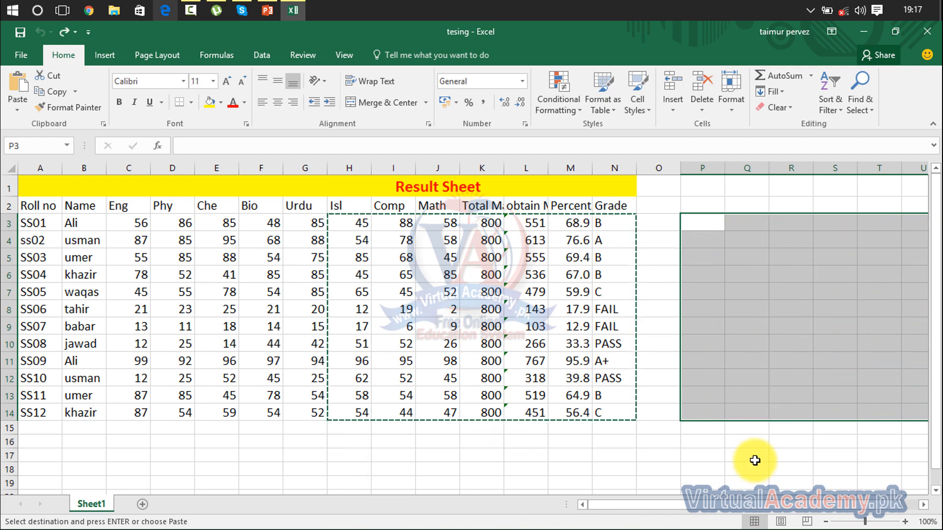
left_click(755, 460)
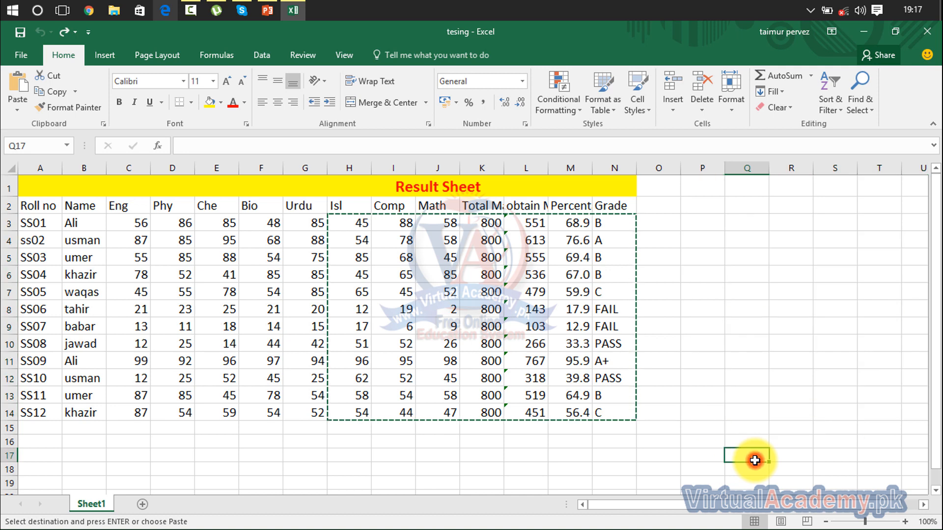
left_click(720, 295)
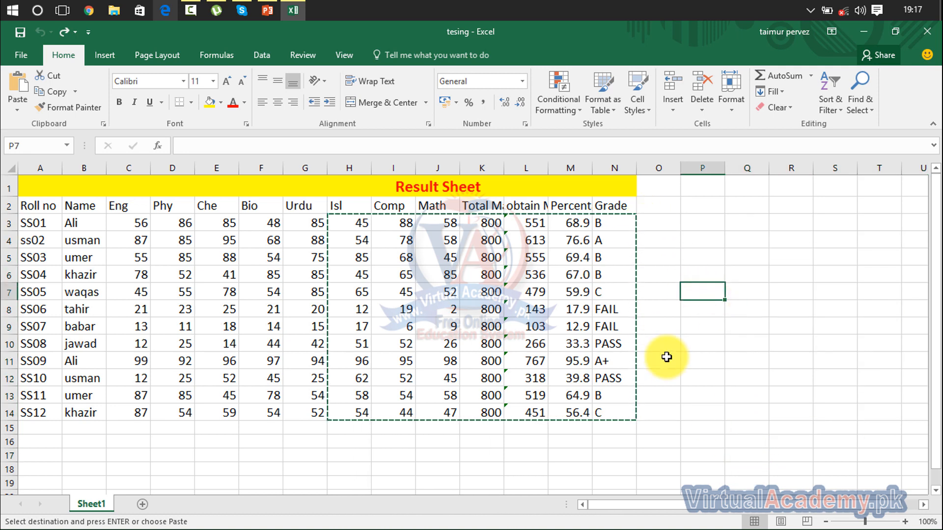
key("Escape")
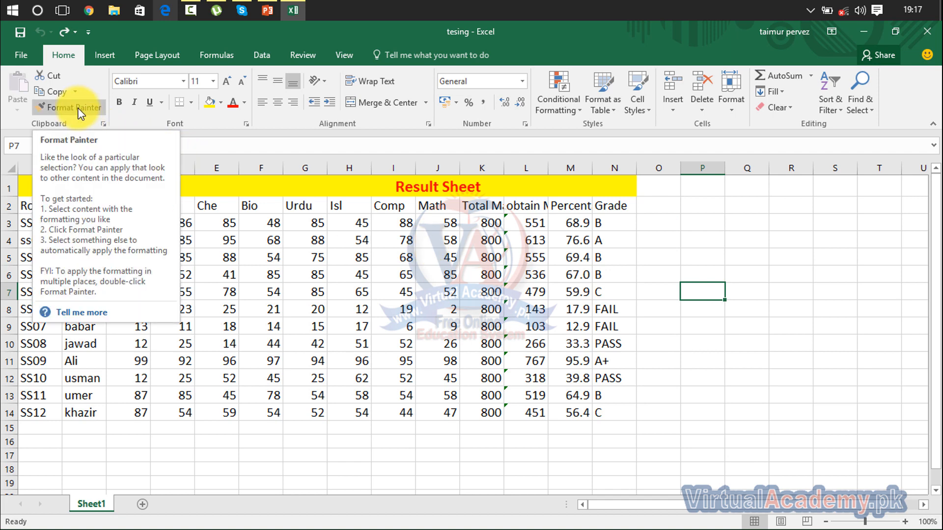
Step: Format the column headings in A2:N2 as bold red text on a yellow fill
left_click(4, 207)
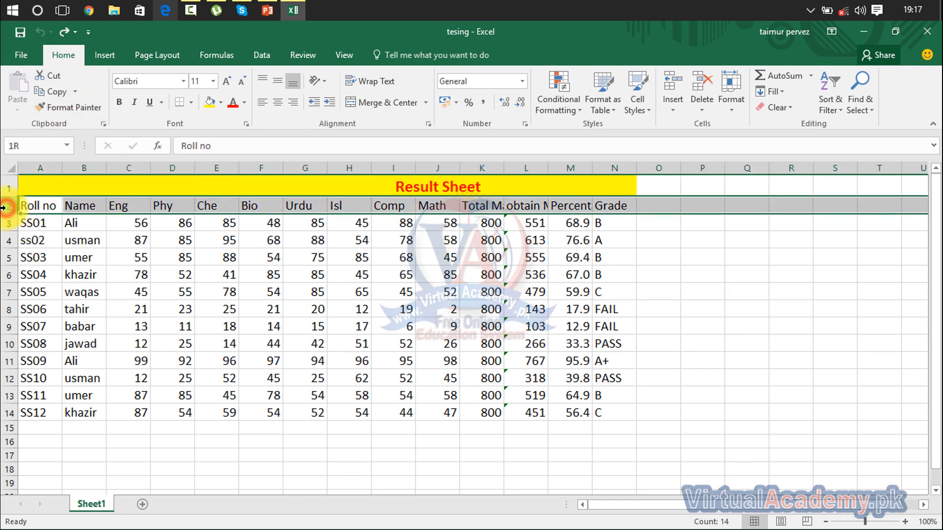
left_click(51, 206)
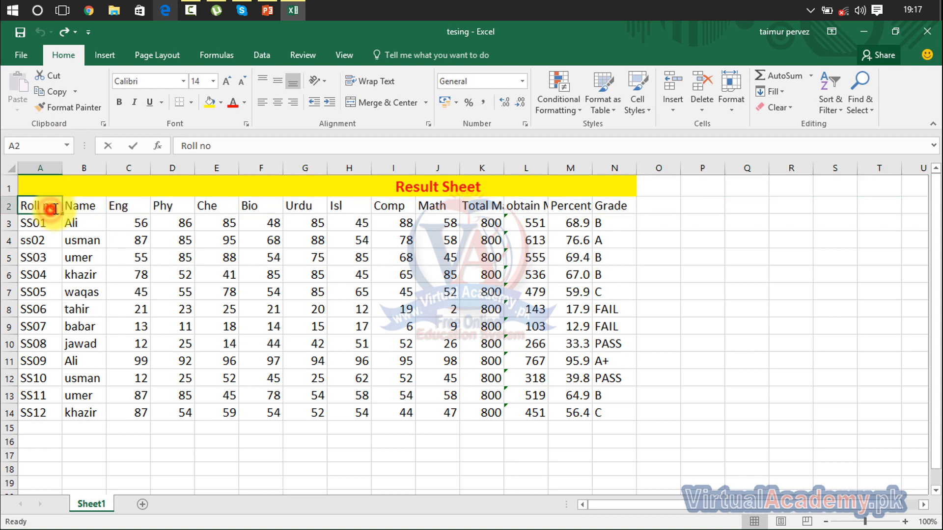
double_click(51, 210)
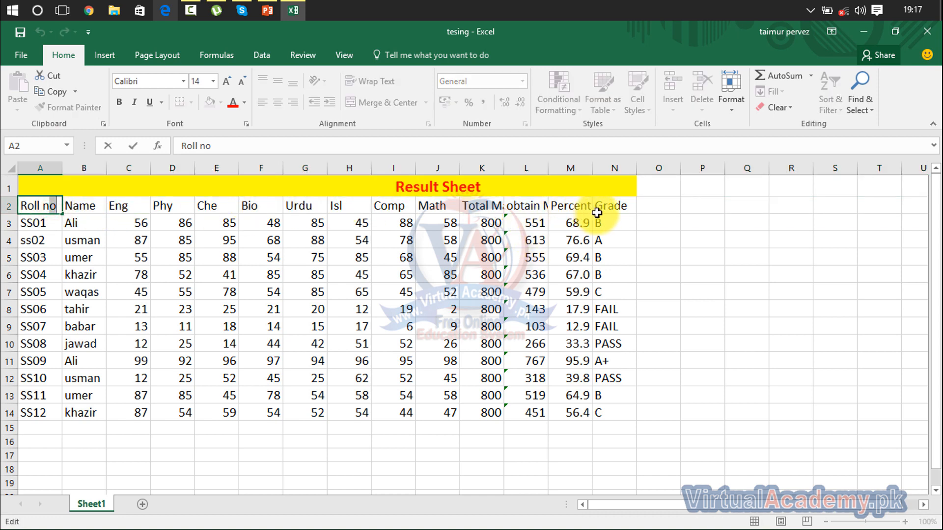
left_click_drag(597, 213, 31, 202)
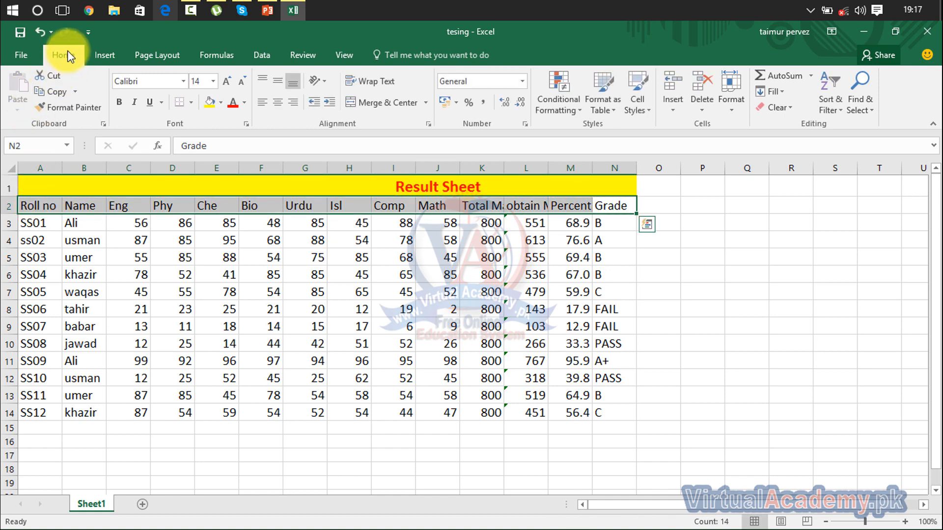
left_click(120, 102)
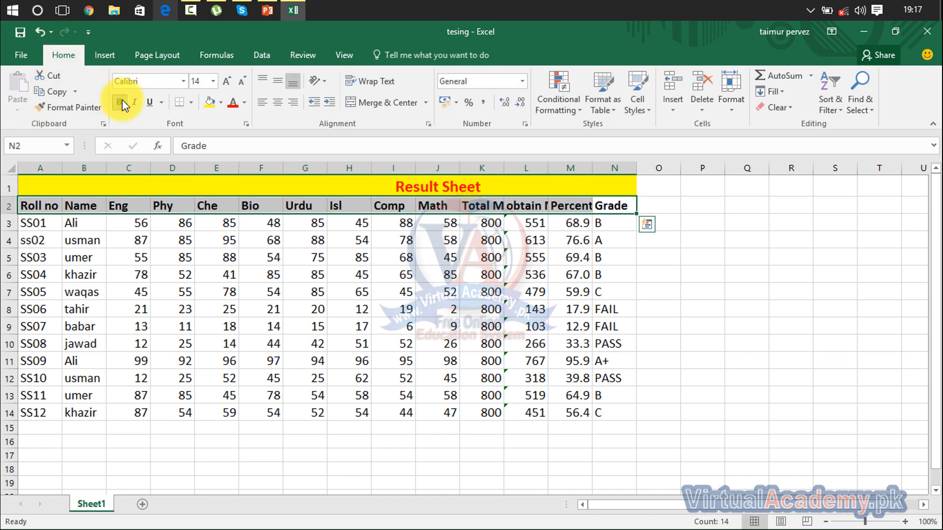
left_click(211, 103)
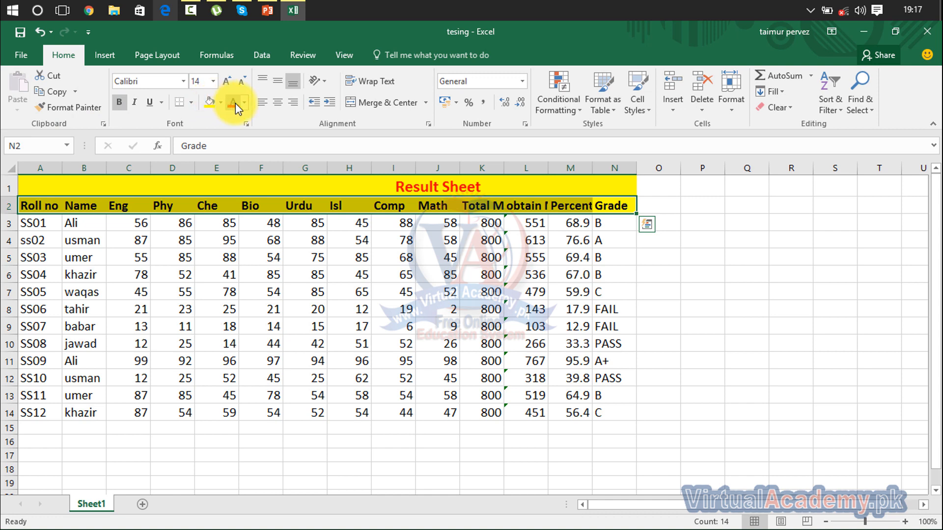
left_click(235, 103)
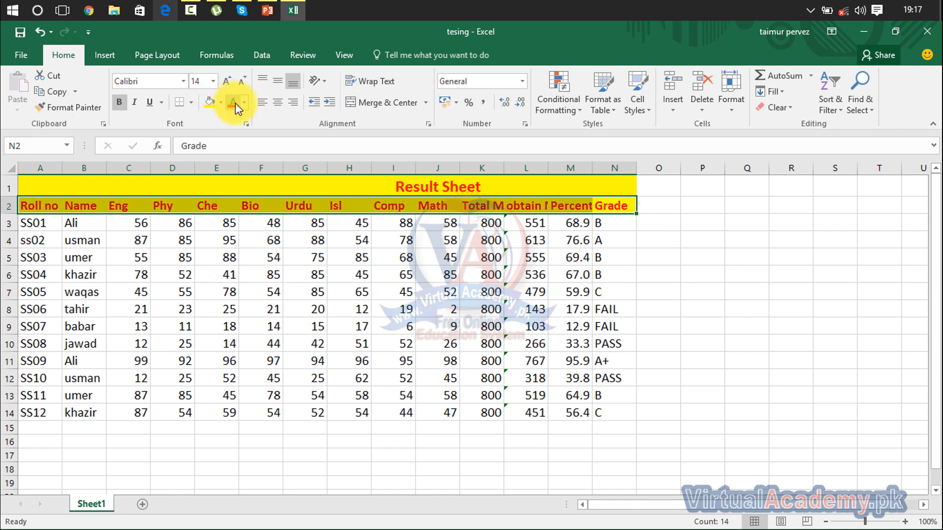
left_click(497, 311)
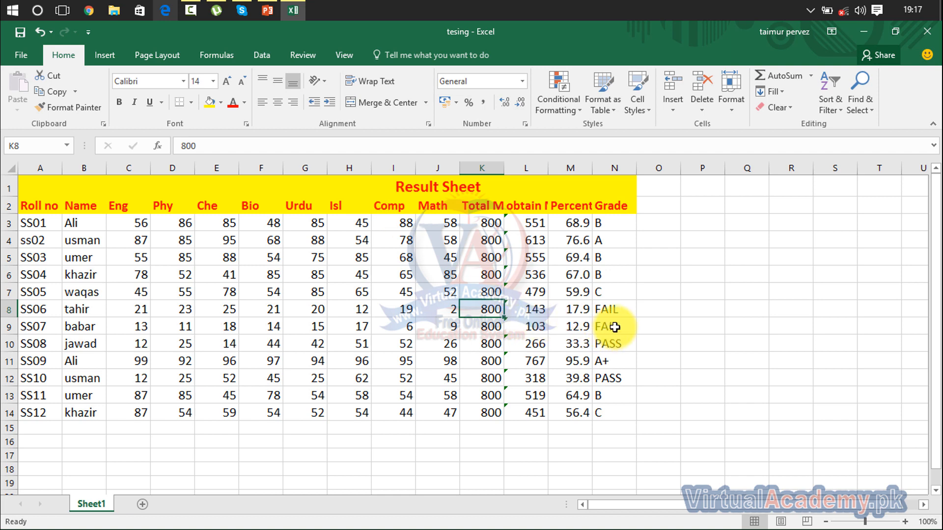
Step: Copy the formatting of heading row A2:N2 onto the SS06 record in A8:N8 with Format Painter
left_click_drag(615, 325, 499, 322)
left_click_drag(347, 317, 34, 326)
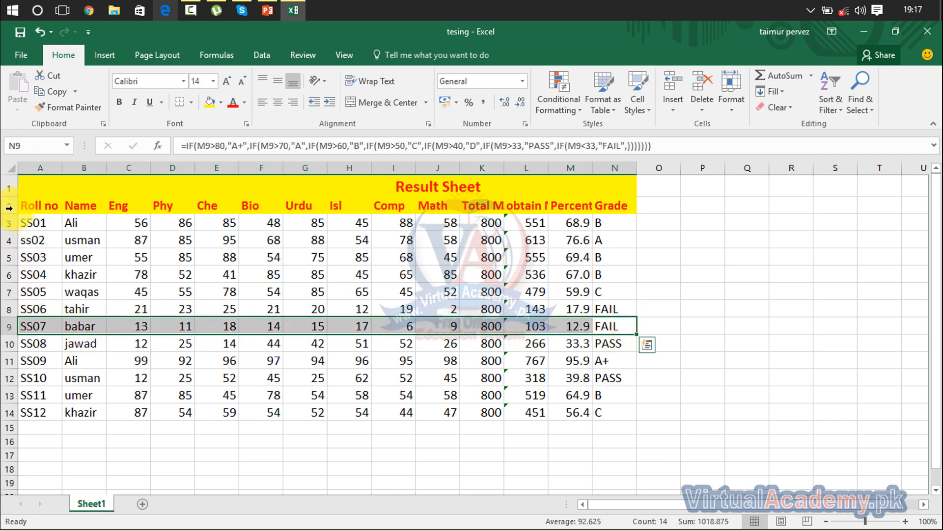
mouse_move(18, 204)
left_mouse_down()
mouse_move(319, 201)
mouse_move(597, 224)
mouse_move(626, 210)
left_mouse_up()
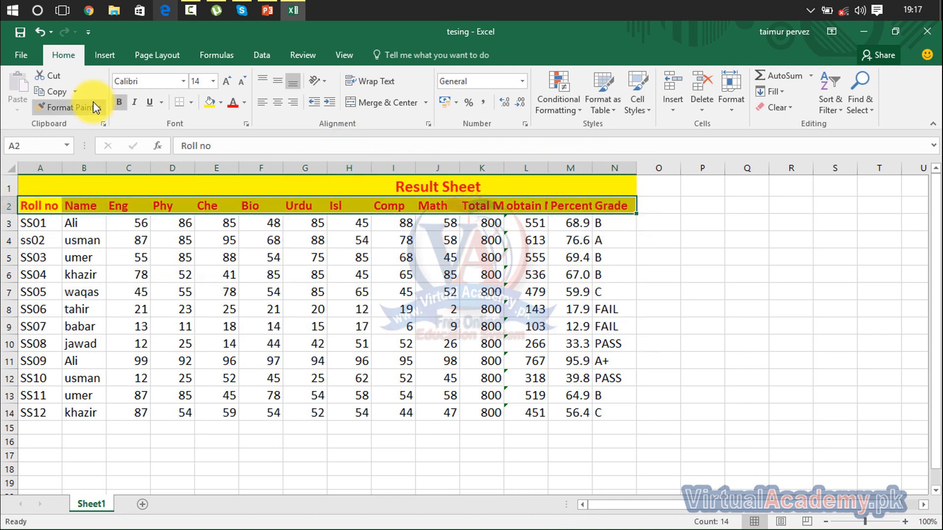
left_click(73, 108)
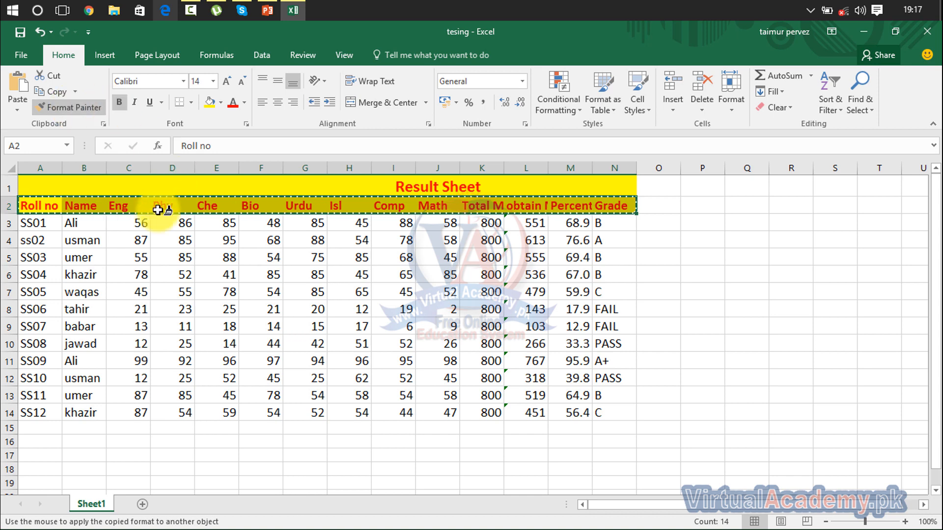
left_click(29, 310)
mouse_move(29, 310)
left_mouse_down()
mouse_move(157, 309)
mouse_move(344, 354)
mouse_move(502, 359)
mouse_move(634, 314)
left_mouse_up()
left_click(793, 294)
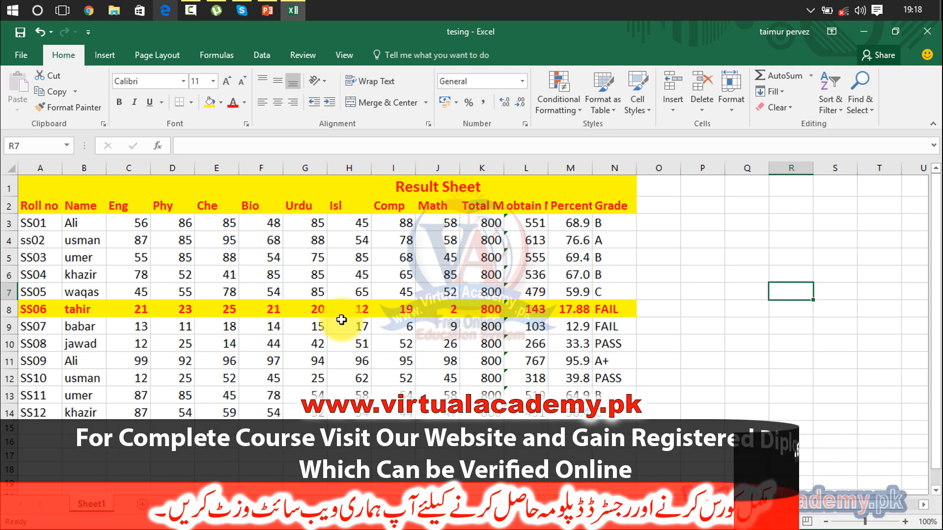
Step: Copy the formatting of cell G8 onto the SS09 Urdu mark in G11 with Format Painter
left_click(294, 205)
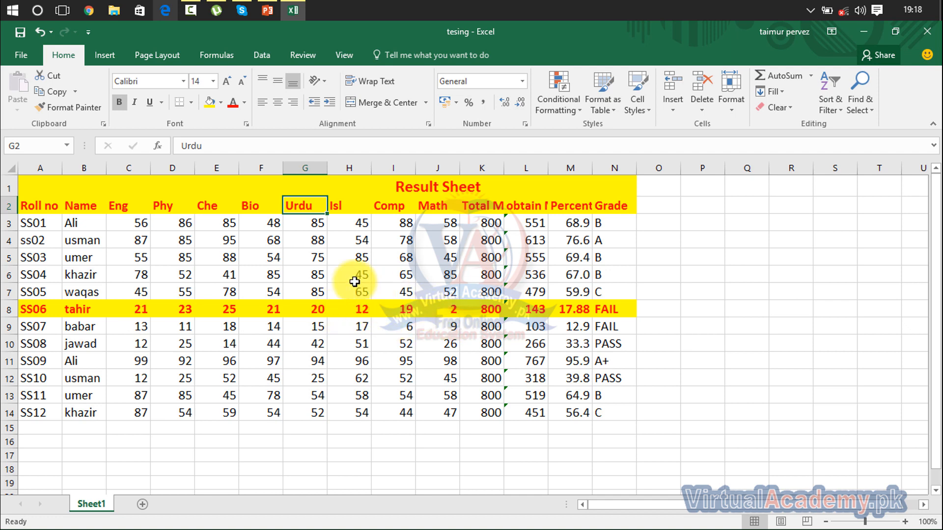
left_click(313, 311)
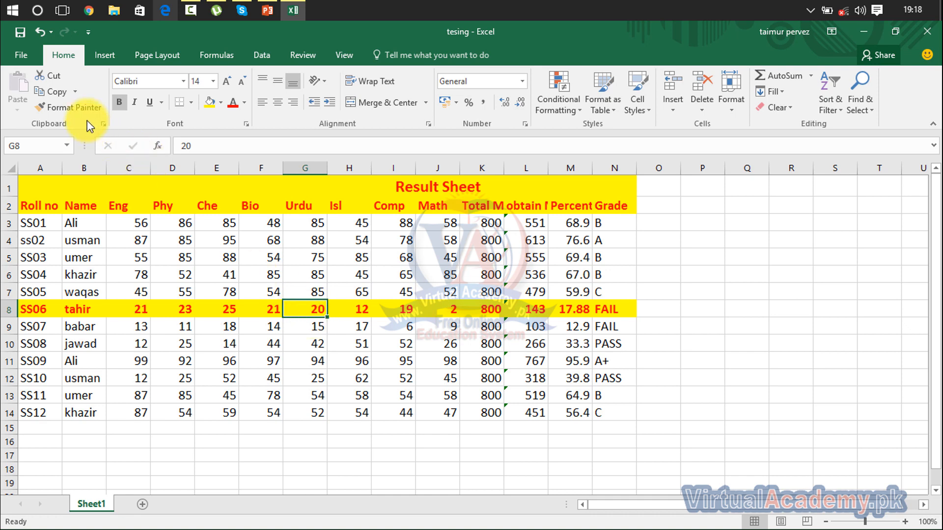
left_click(71, 107)
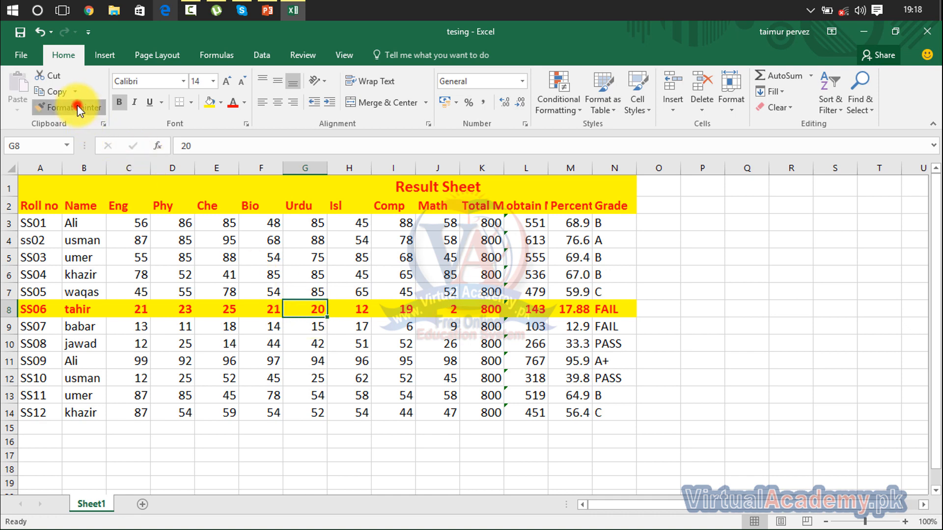
left_click(303, 362)
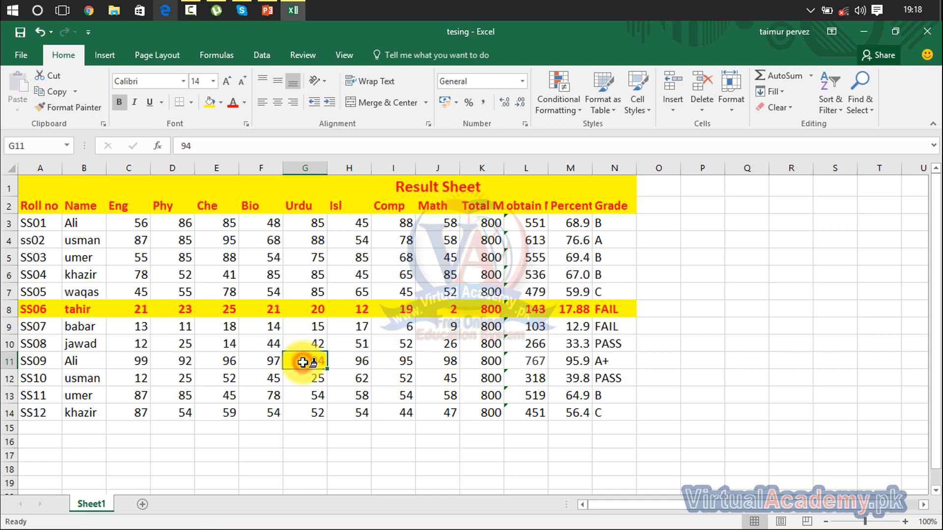
left_click(342, 394)
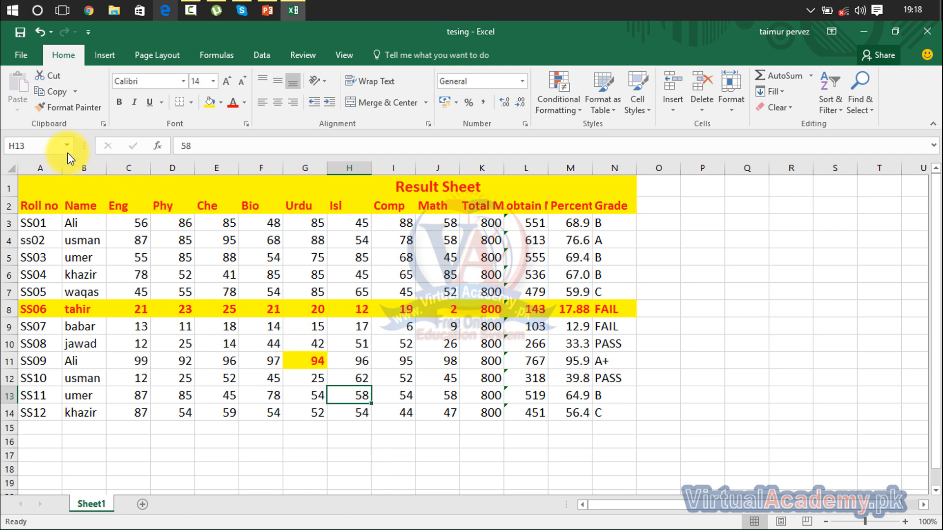
Step: Show the Office Clipboard and collect the ranges J3:N7, K9:N14 and D9:G14 in it
left_click(105, 126)
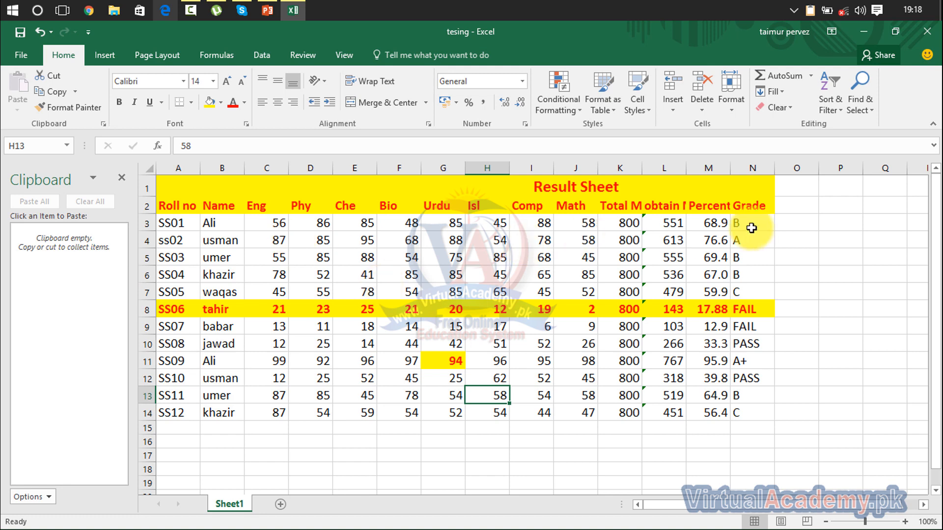
left_click_drag(752, 226, 595, 293)
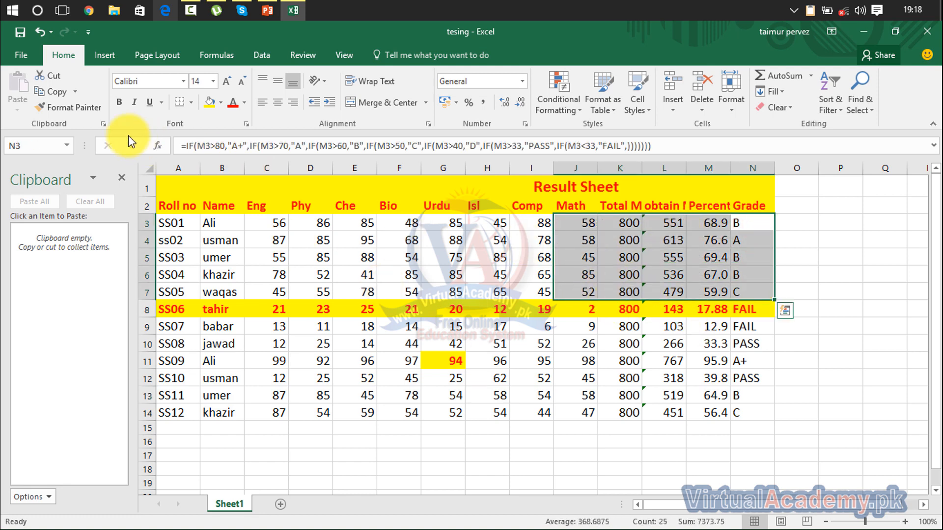
left_click(57, 82)
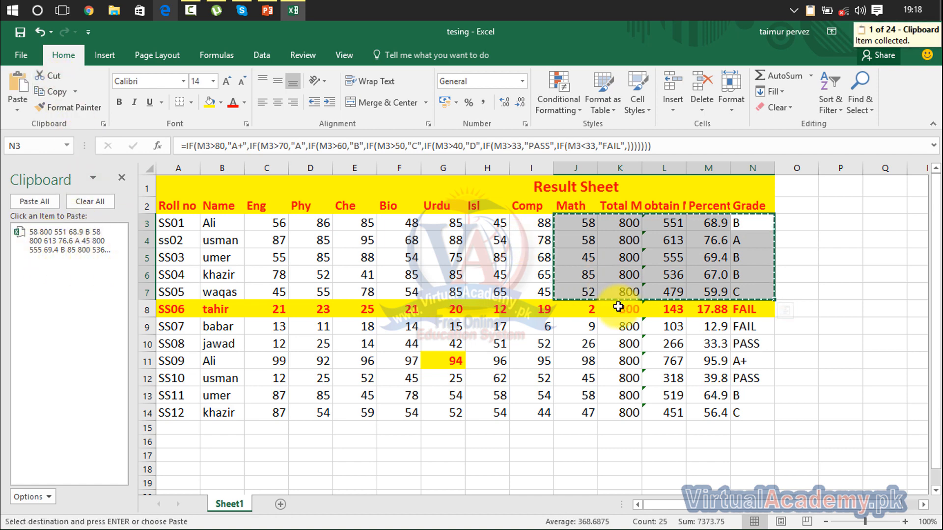
left_click_drag(629, 327, 746, 414)
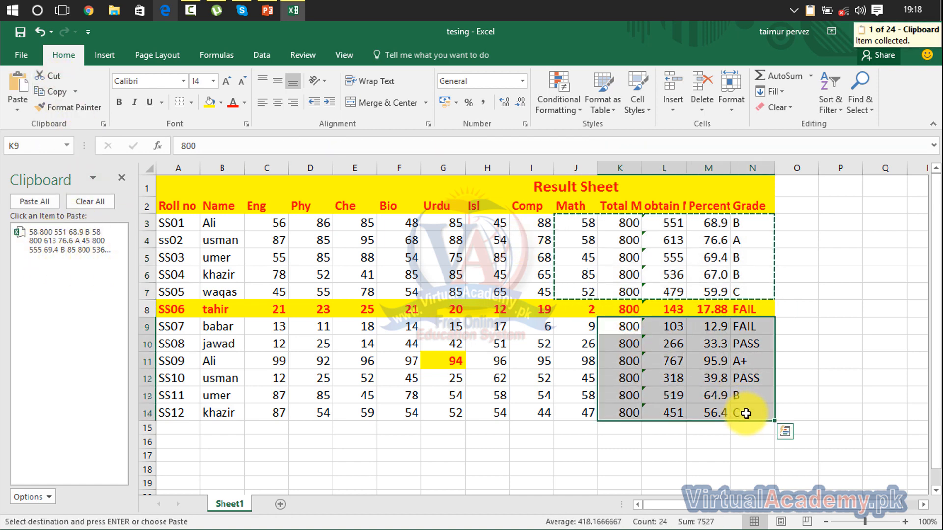
left_click(53, 77)
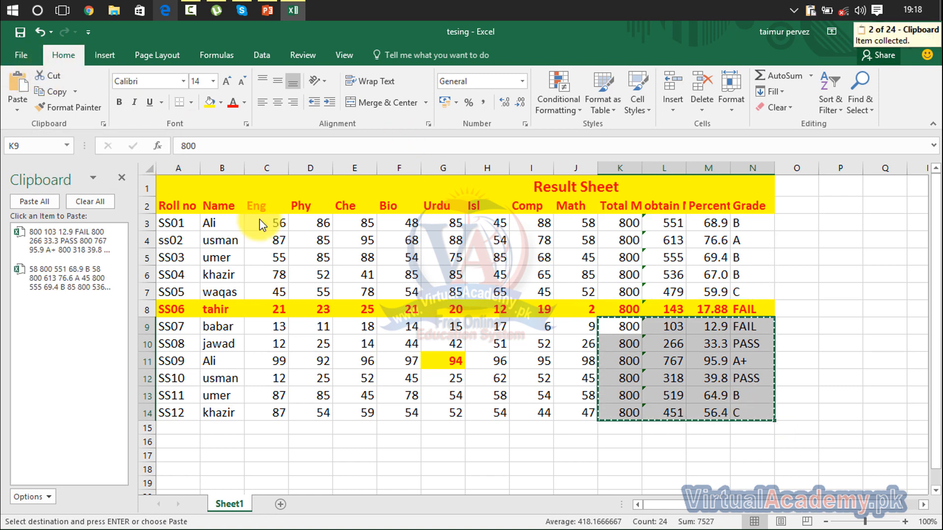
left_click_drag(325, 326, 449, 420)
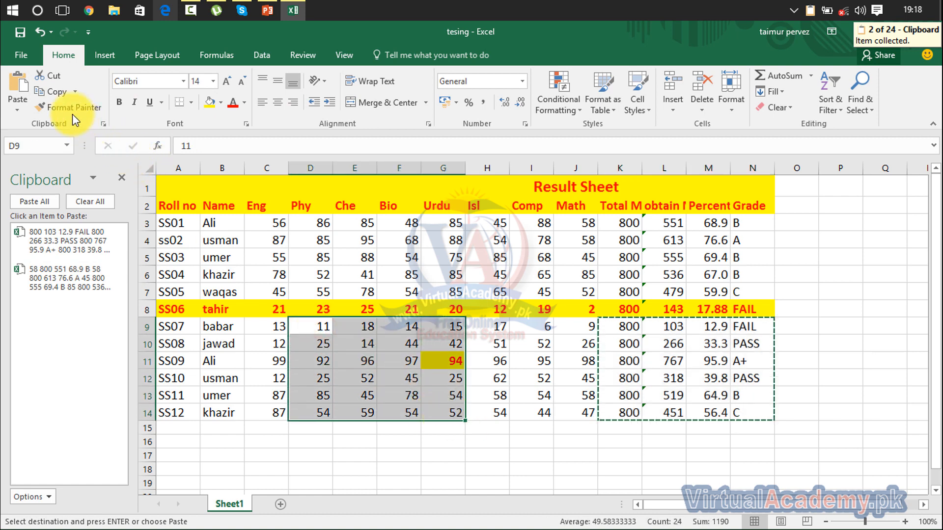
left_click(58, 101)
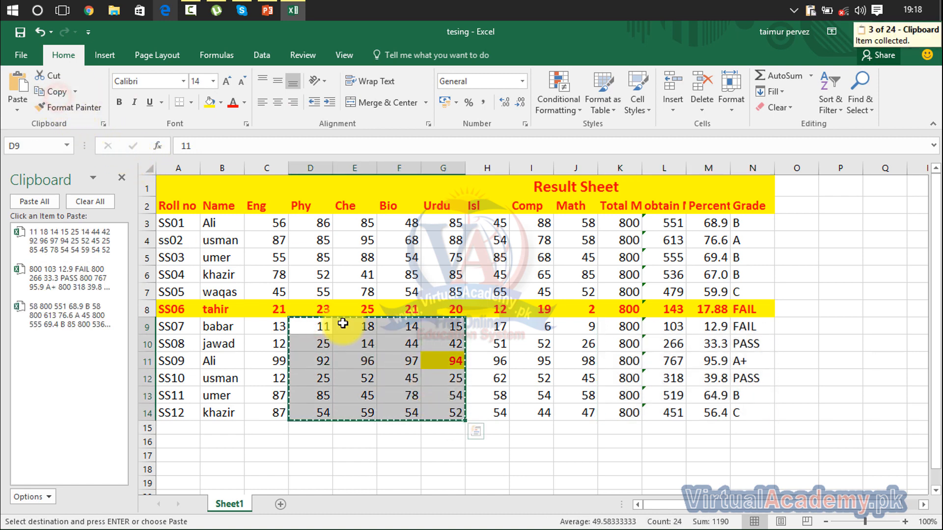
left_click(555, 456)
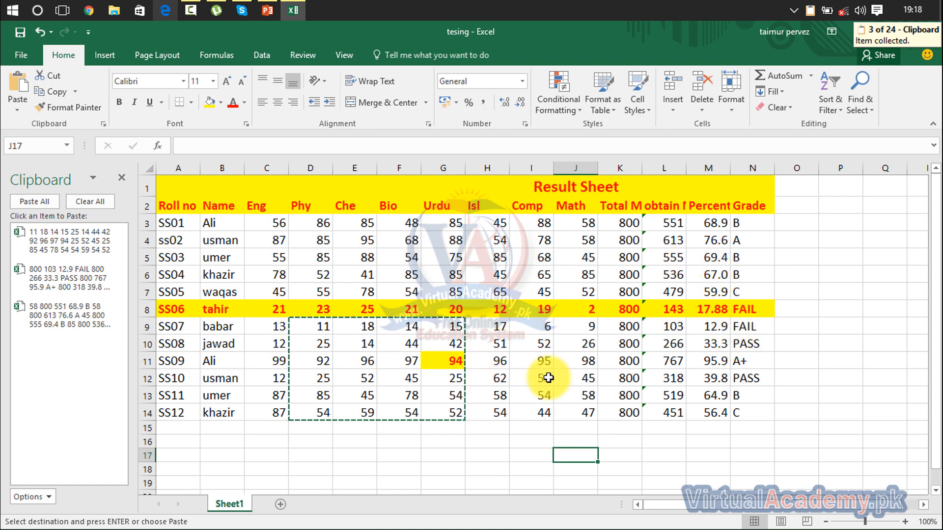
left_click(806, 186)
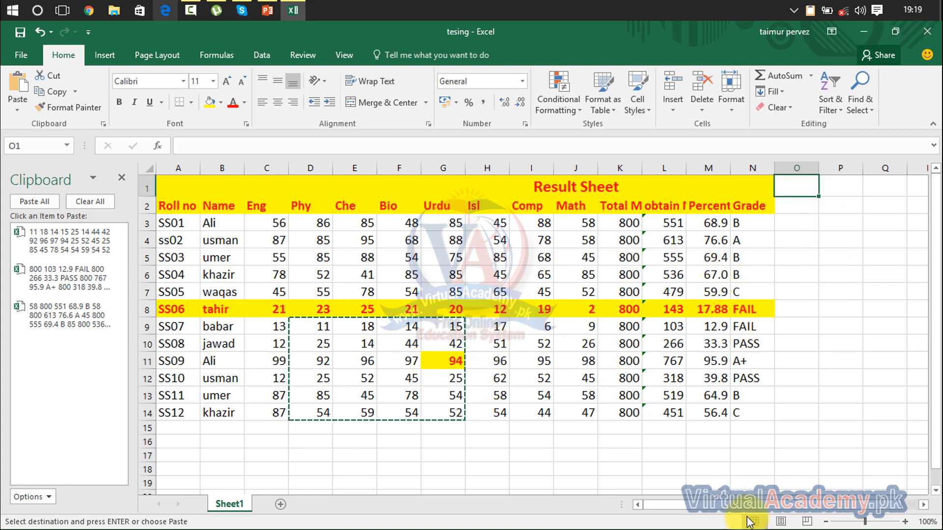
Step: Paste the collected clipboard items separately: the D9:G14 item at P7, the K9:N14 item at K17 and the J3:N7 item at C16
scroll(750, 513, "right", 1)
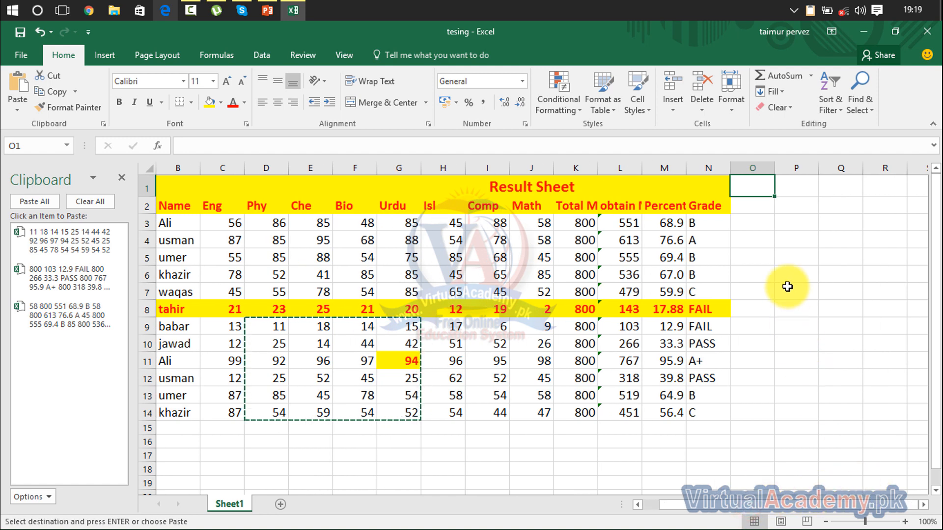
left_click_drag(787, 287, 916, 371)
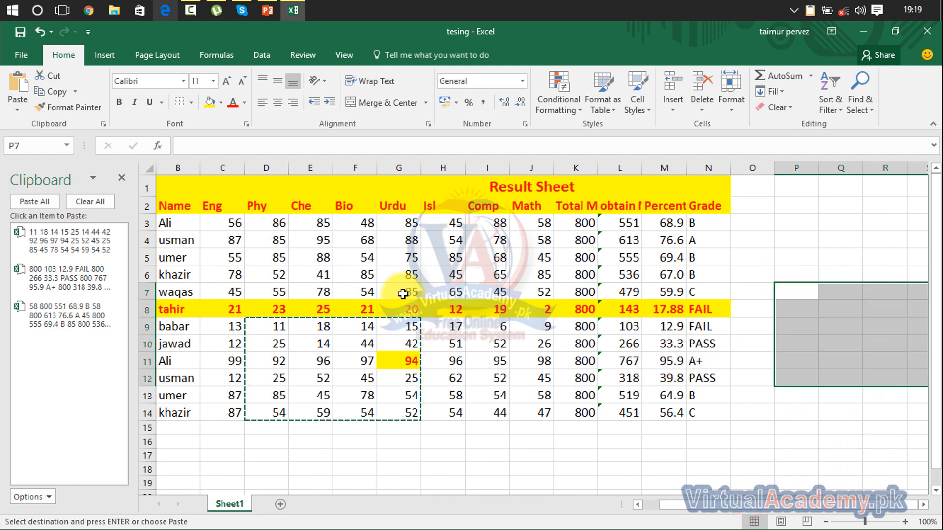
left_click(54, 236)
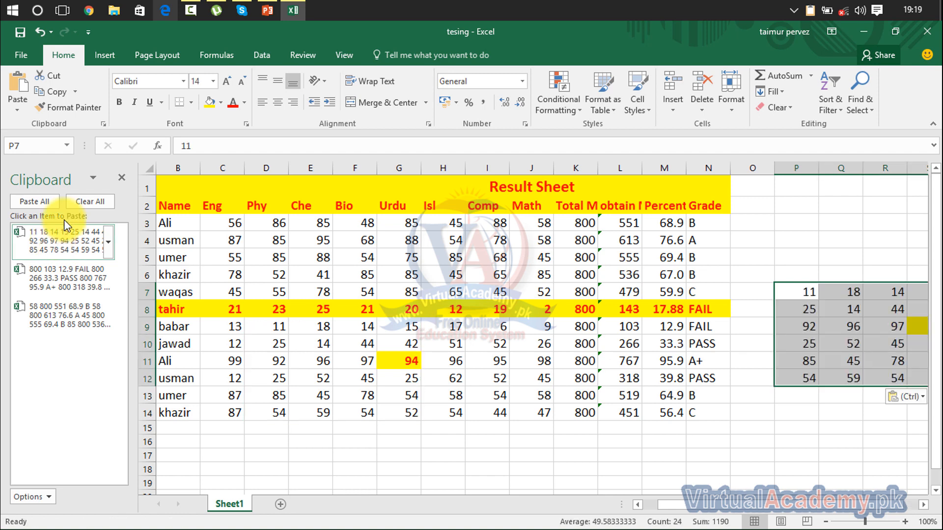
left_click(556, 453)
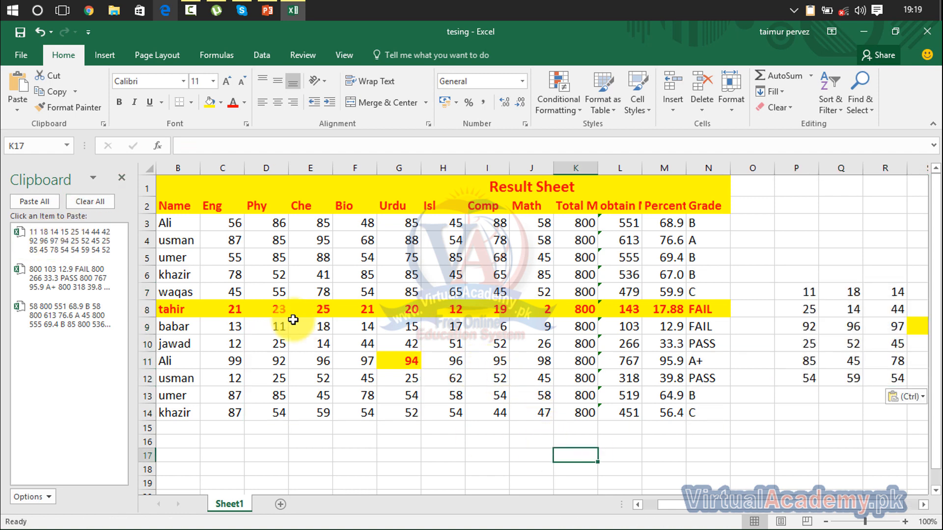
left_click(89, 279)
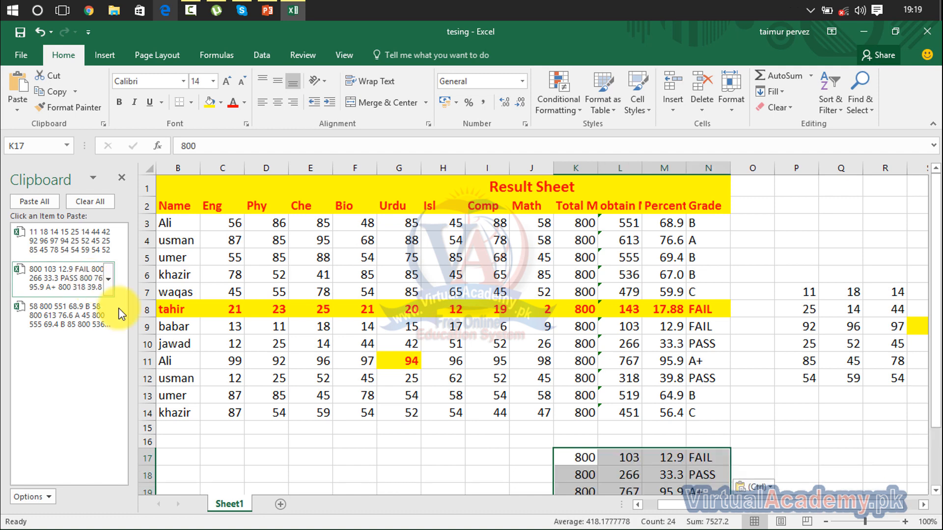
left_click(220, 429)
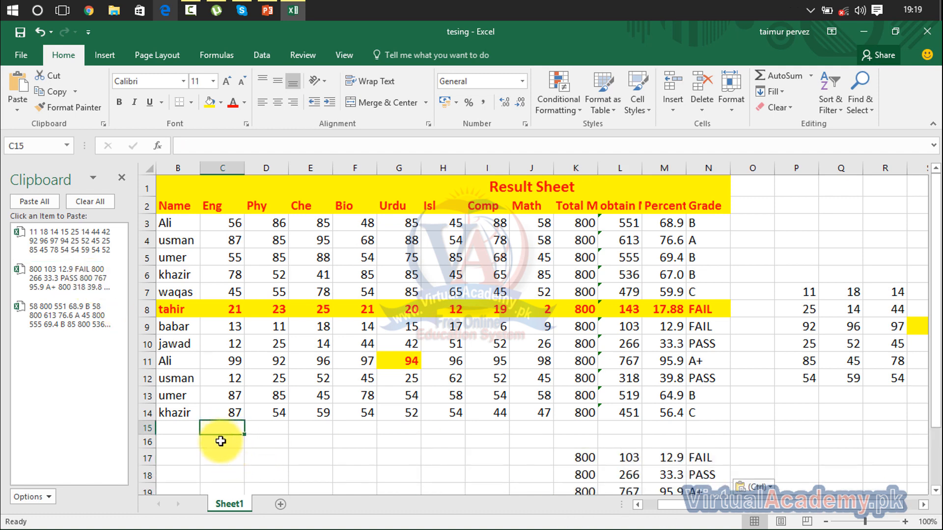
left_click(76, 325)
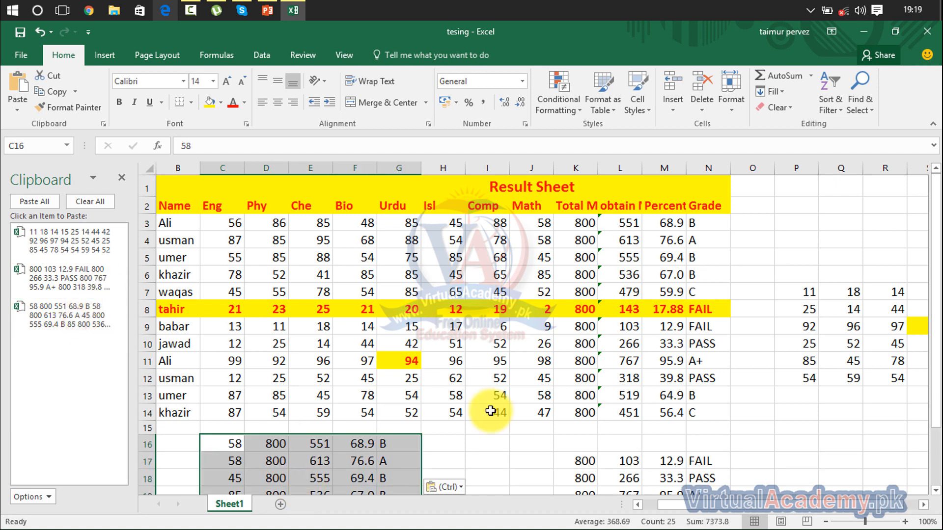
Step: Paste all the collected clipboard items at once, starting at cell P16
left_click_drag(937, 268, 937, 396)
left_click_drag(802, 370, 924, 487)
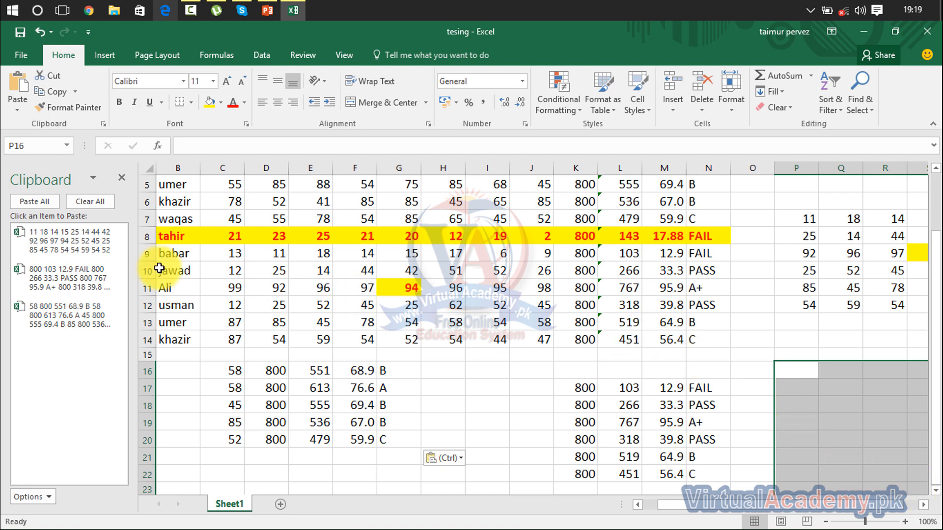
left_click(39, 201)
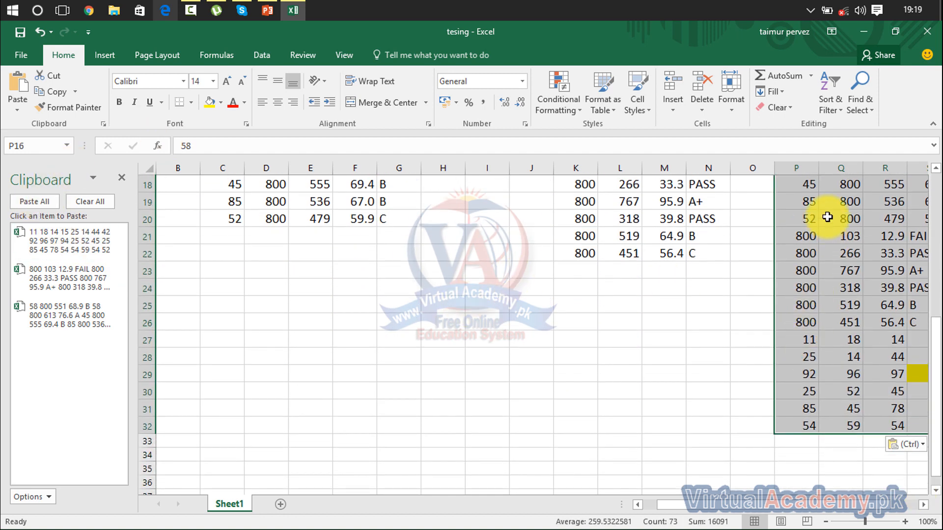
Step: Clear all items from the Office Clipboard and close its pane
left_click(94, 204)
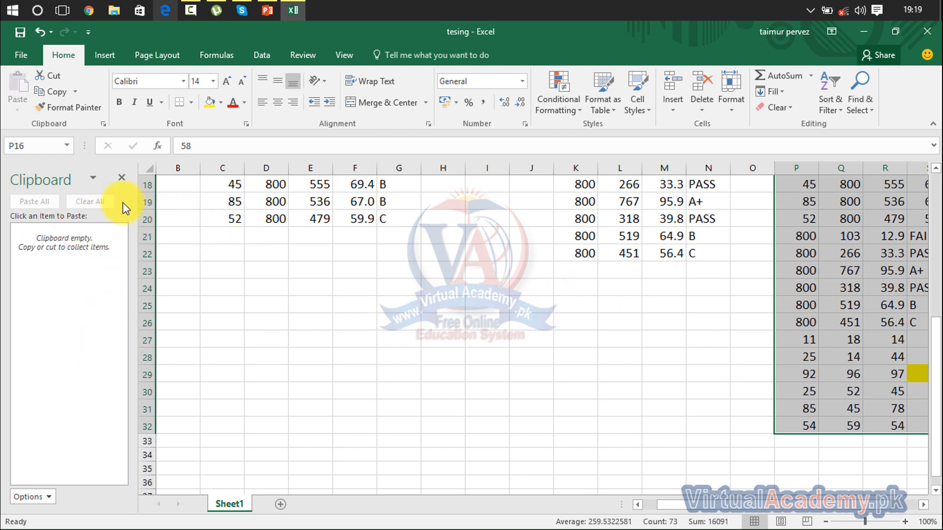
left_click(122, 178)
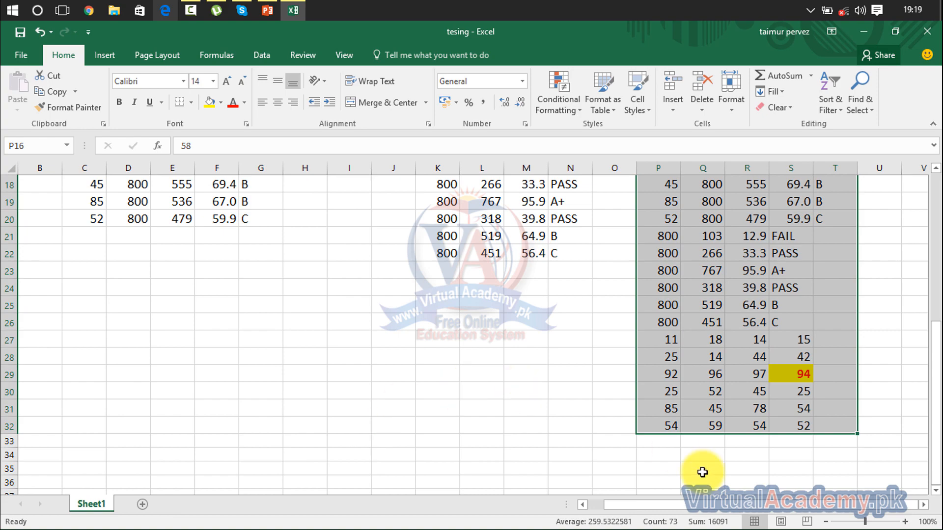
Step: Delete the pasted data below the result table by clearing the contents of D16:U231 and C16:D21
left_click_drag(935, 459, 933, 379)
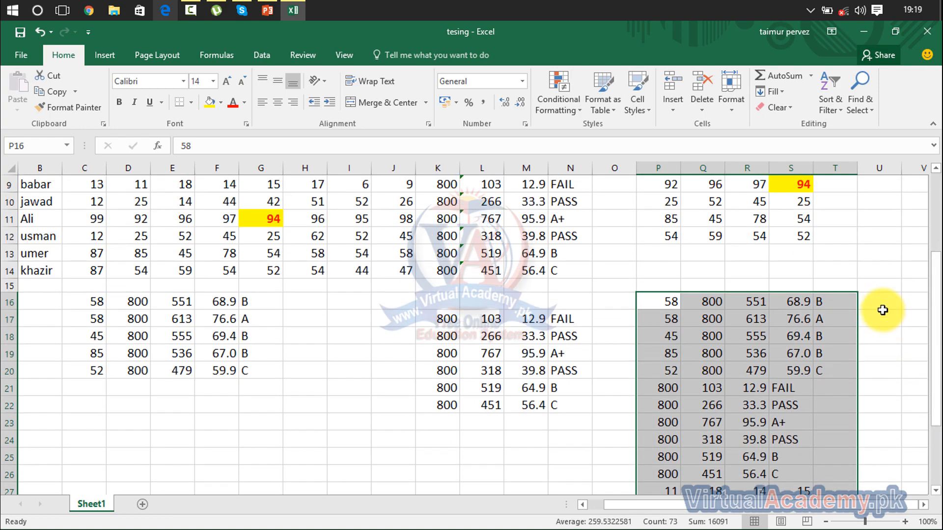
left_click_drag(872, 301, 126, 528)
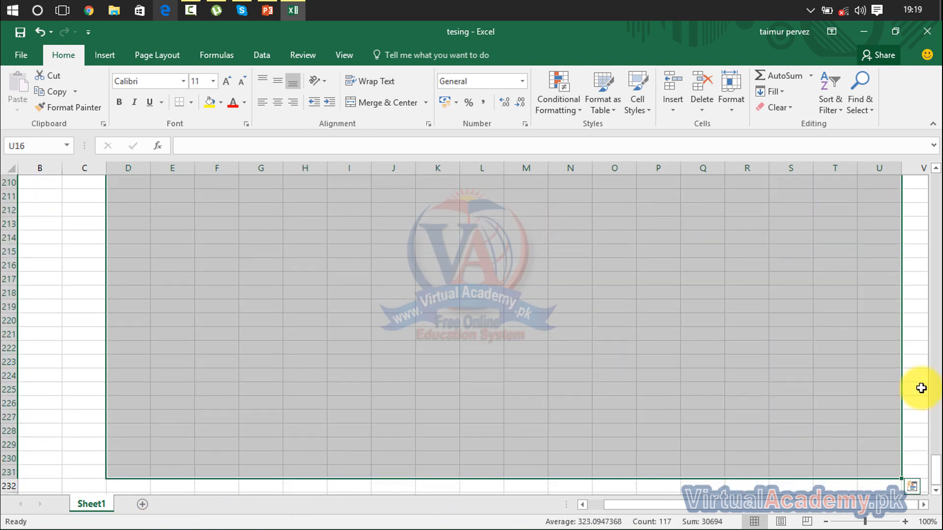
left_click_drag(938, 464, 938, 202)
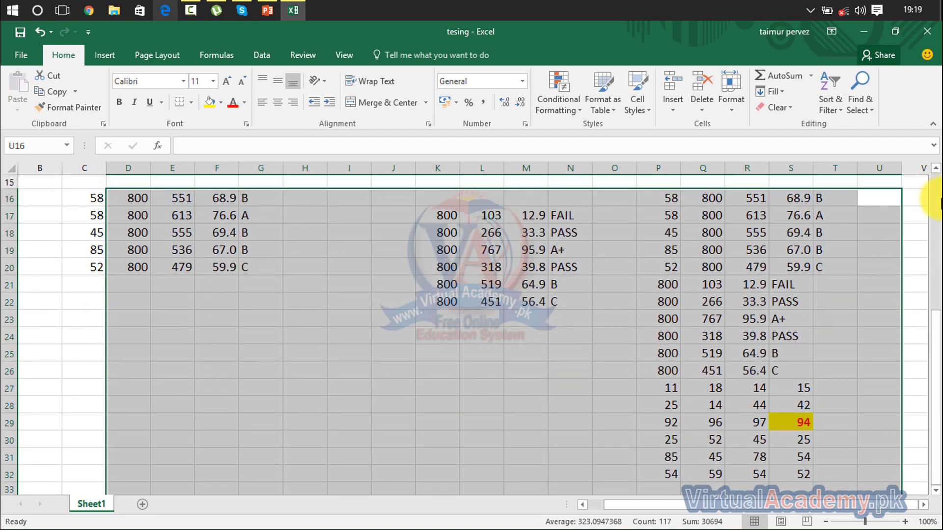
key("Delete")
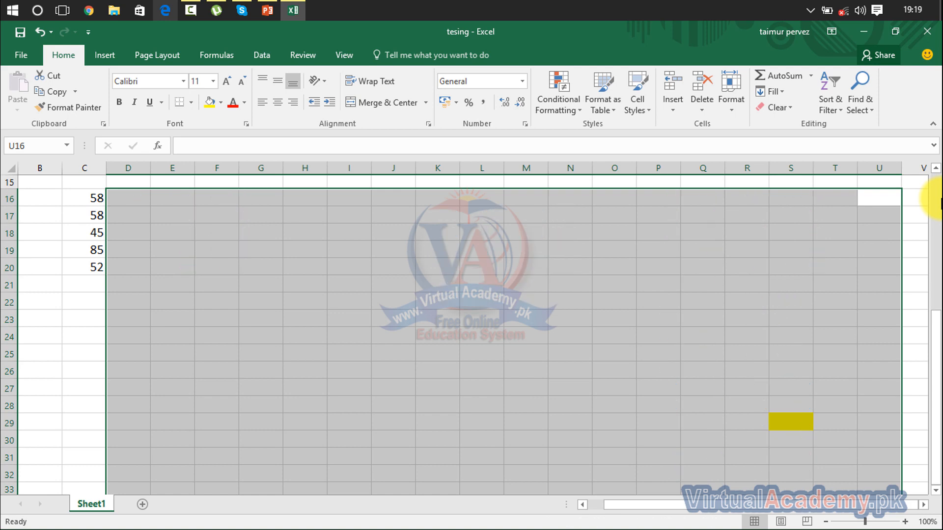
left_click_drag(118, 194, 77, 293)
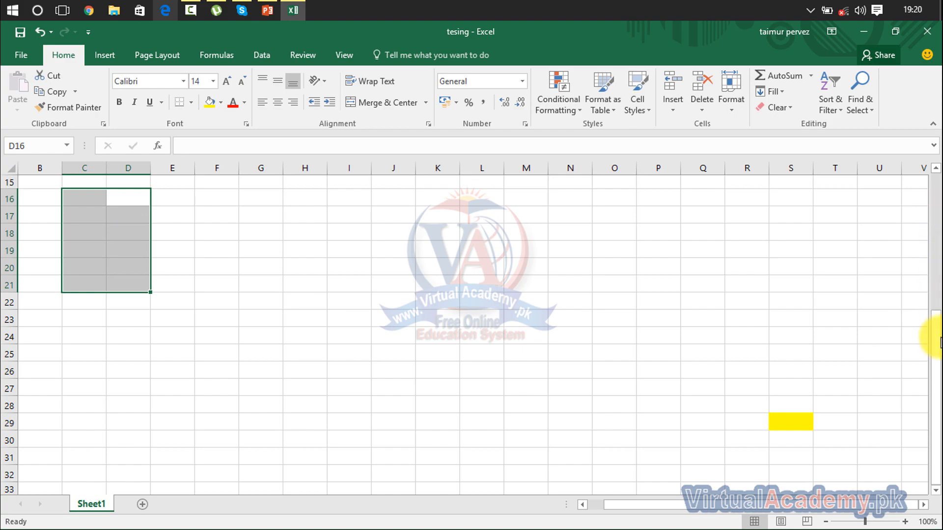
Step: Remove the fill colour from B7:T26 and reset its font colour to Automatic
left_click_drag(940, 341, 932, 236)
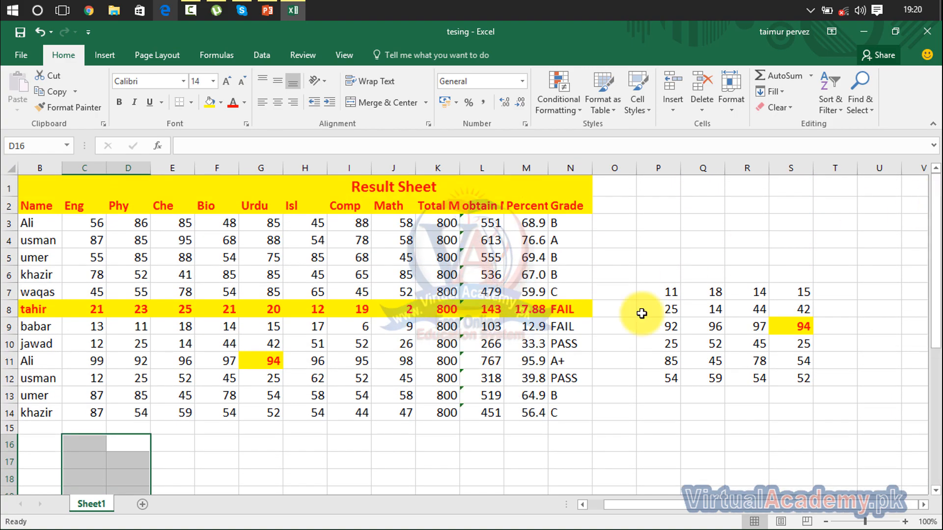
left_click_drag(836, 291, 36, 498)
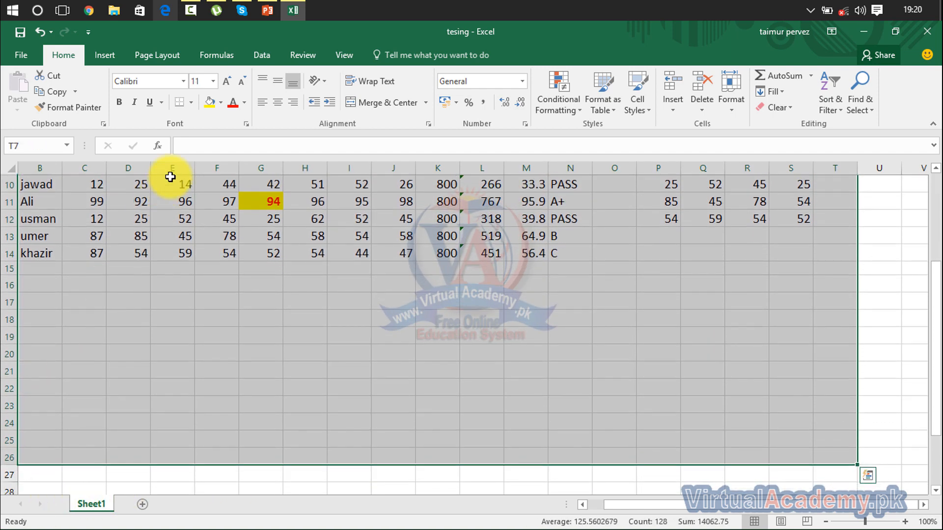
left_click(221, 103)
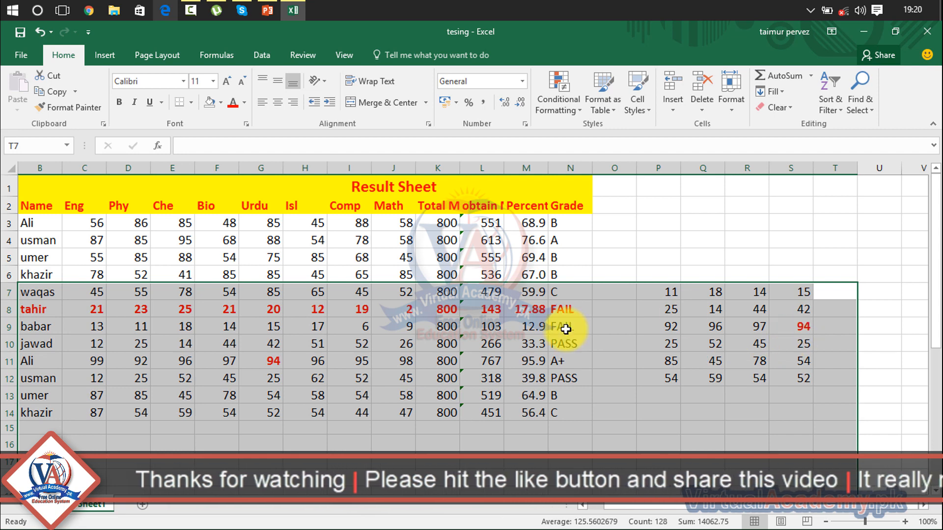
left_click(243, 108)
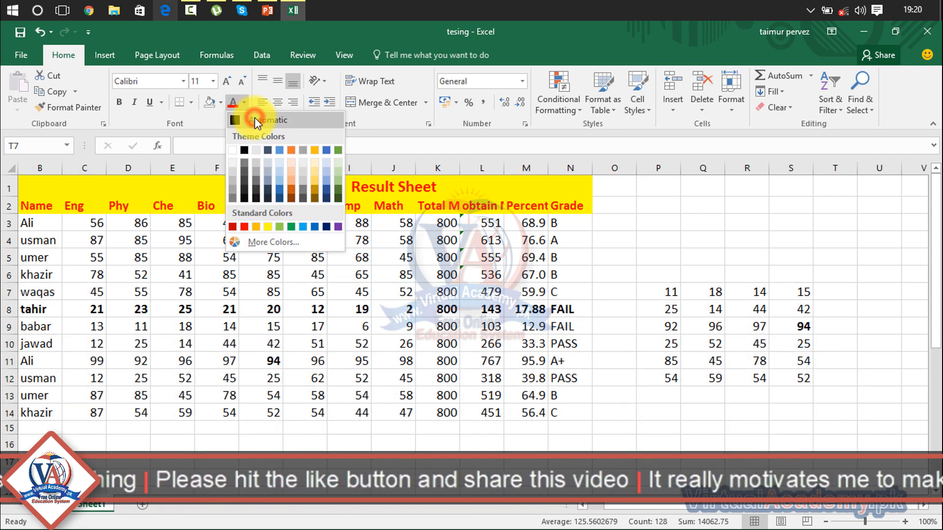
left_click(254, 119)
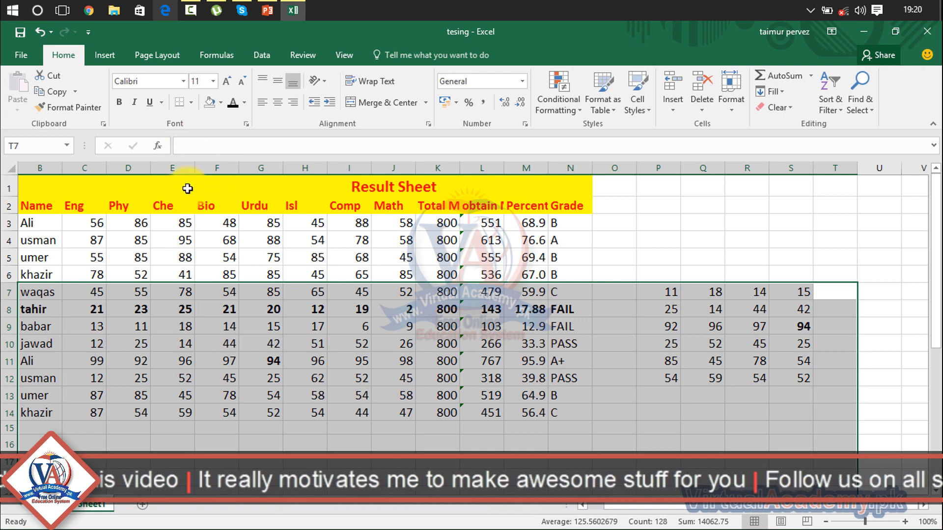
left_click(302, 293)
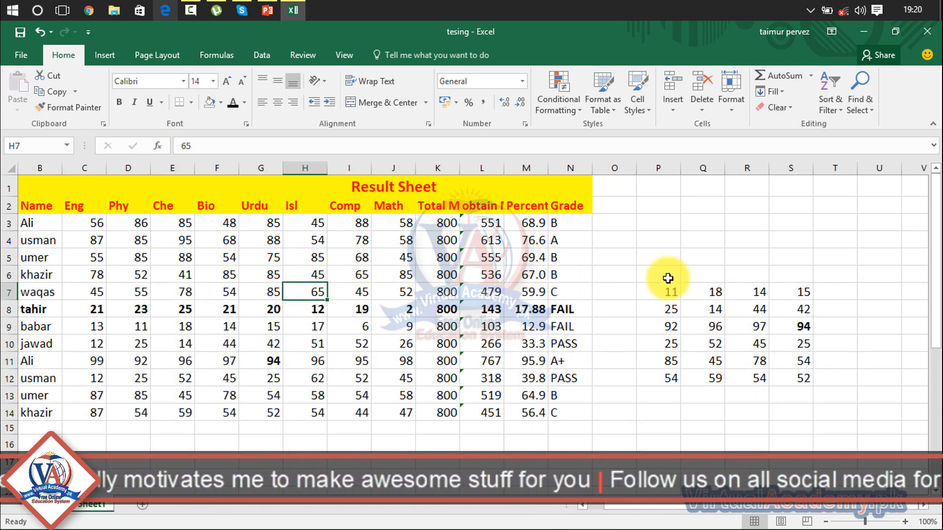
left_click_drag(842, 280, 38, 282)
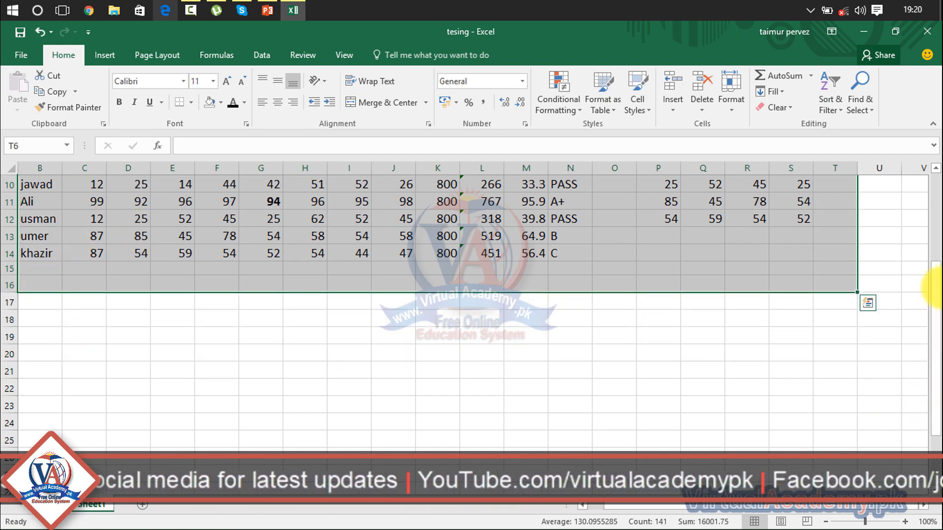
left_click_drag(937, 292, 936, 188)
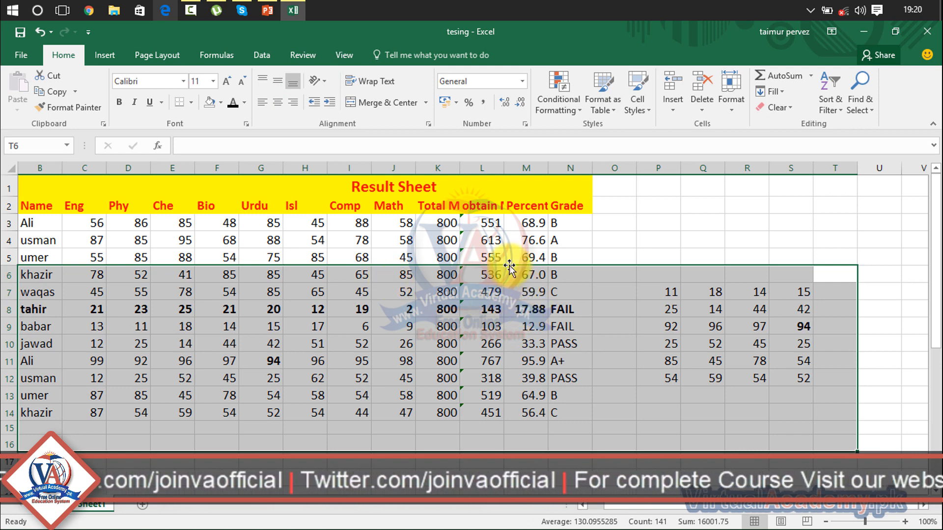
left_click(495, 255)
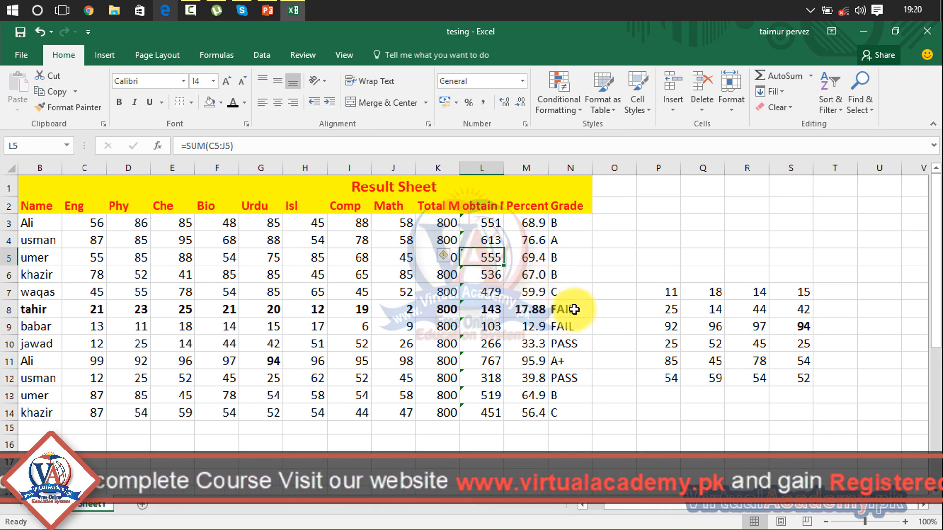
Step: Remove the bold formatting from the record in B8:N8 and from the marks in S9 and G11
left_click_drag(571, 309, 27, 310)
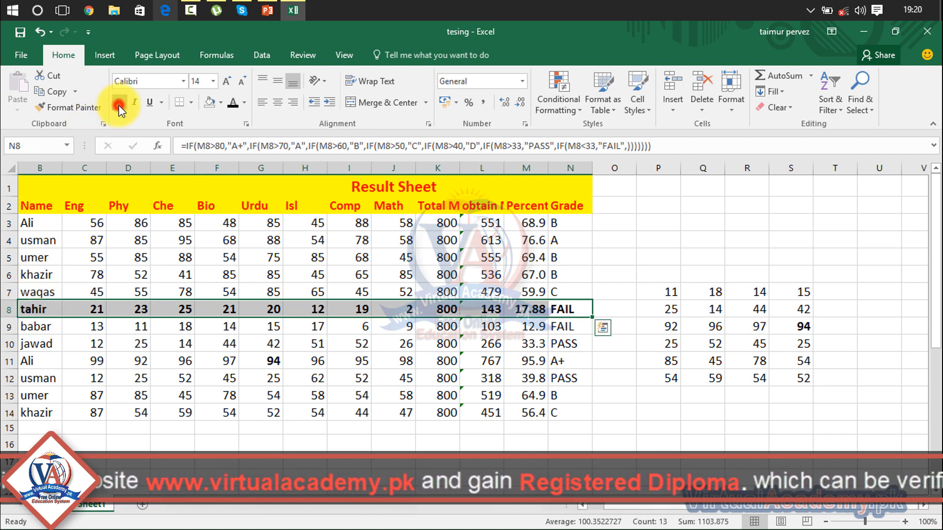
left_click(348, 379)
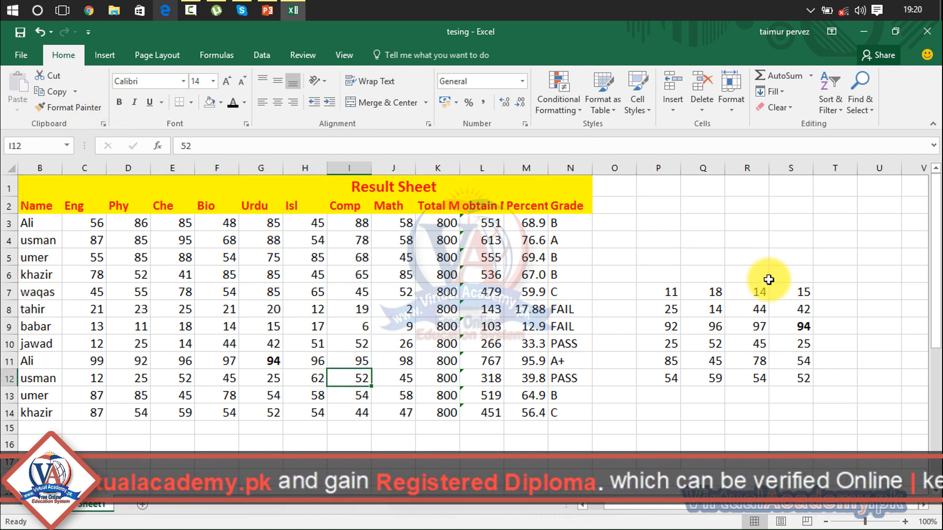
left_click(803, 328)
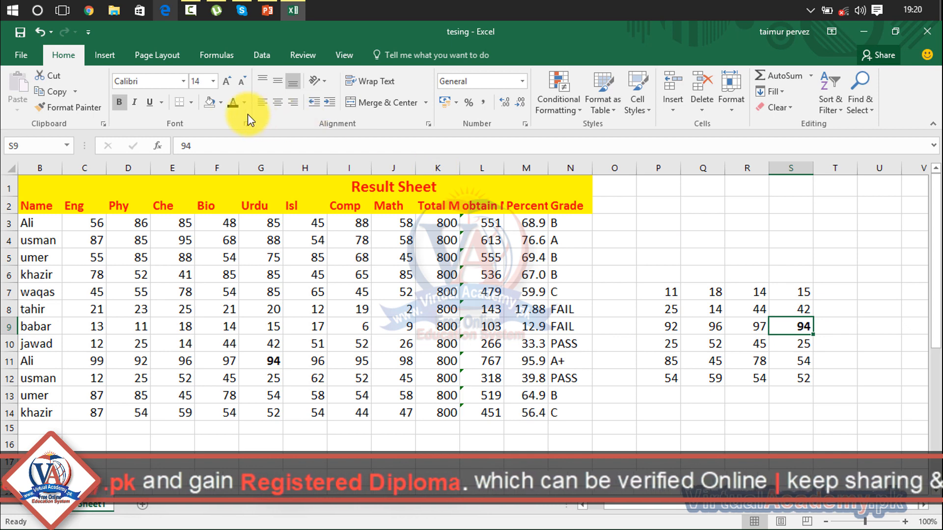
left_click(119, 102)
left_click(423, 309)
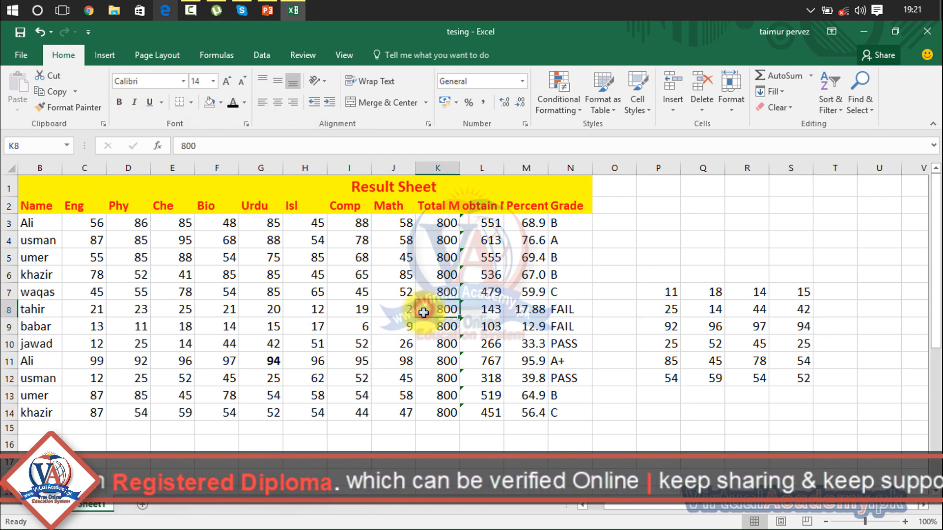
left_click(273, 361)
left_click(119, 101)
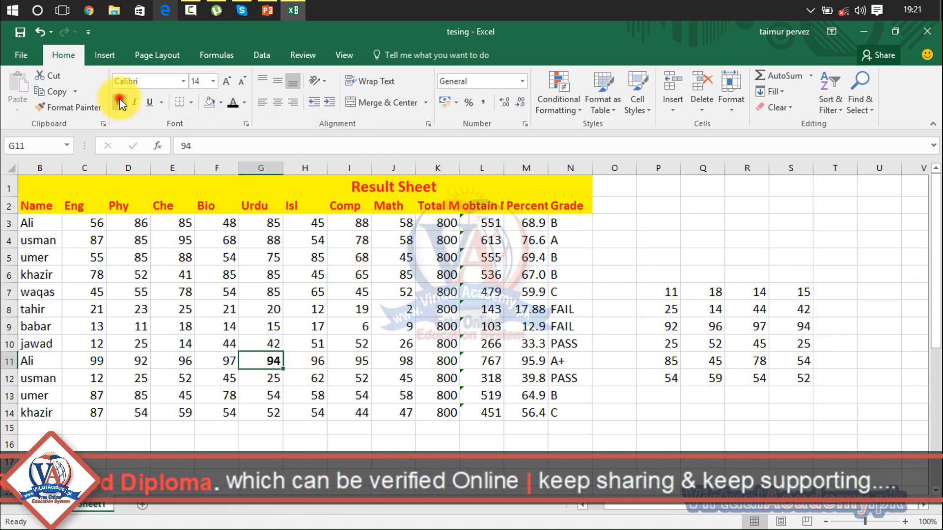
left_click(342, 332)
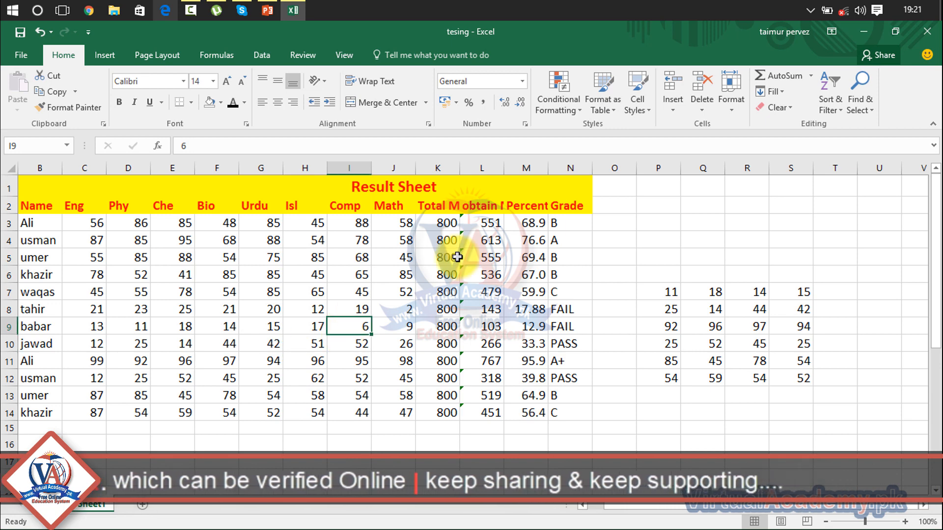
Step: Delete the pasted marks beside the result table by clearing the contents of O5:U15
left_click_drag(879, 255, 632, 428)
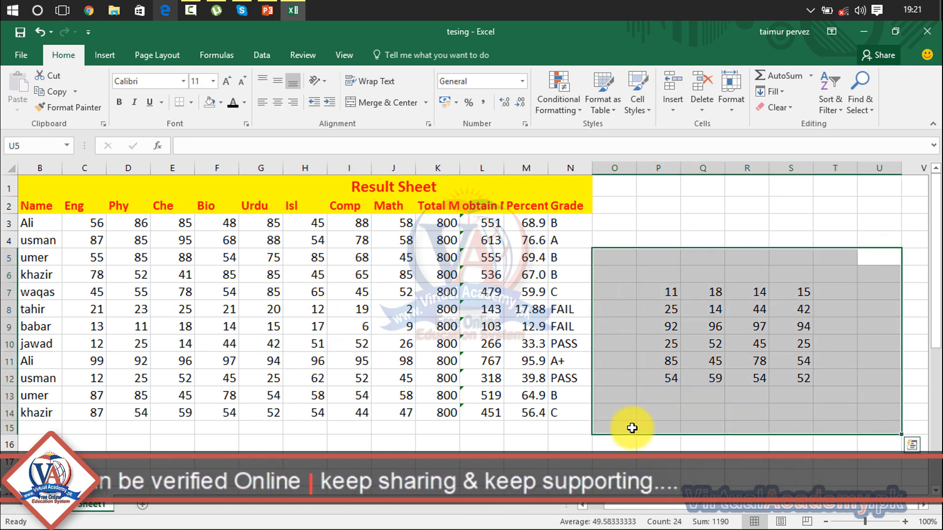
key("Delete")
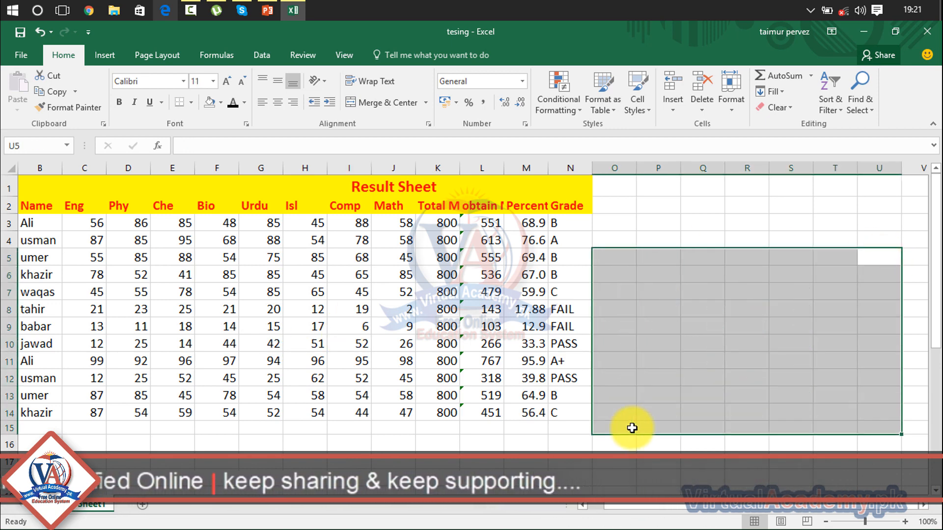